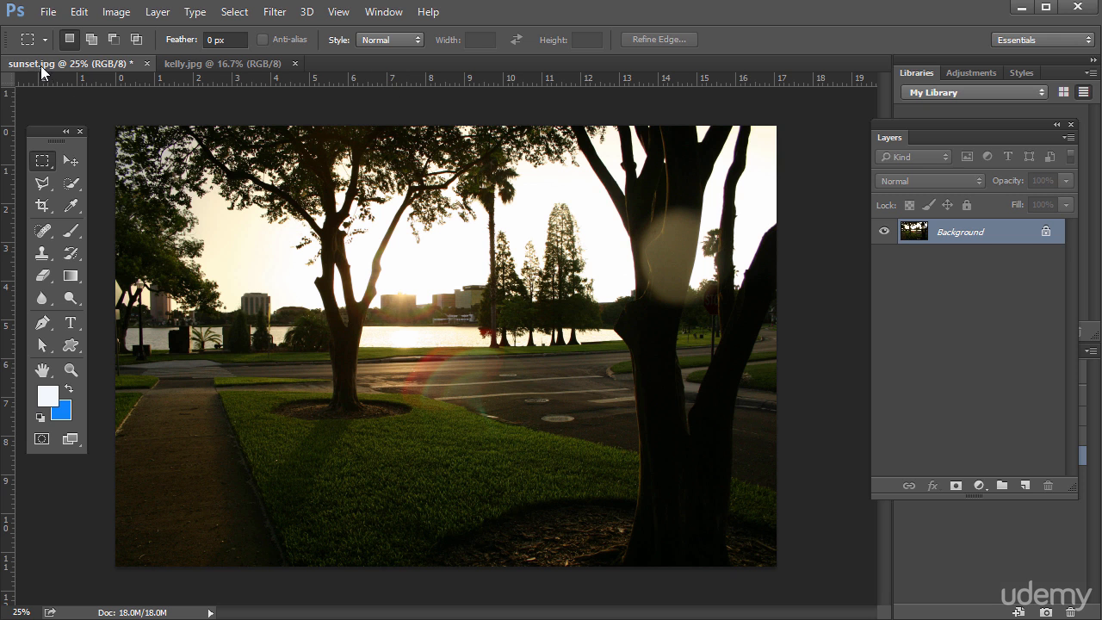
# Switch to the kelly.jpg document and open the Curves adjustment, bringing its dialog fully into view
pyautogui.click(183, 64)
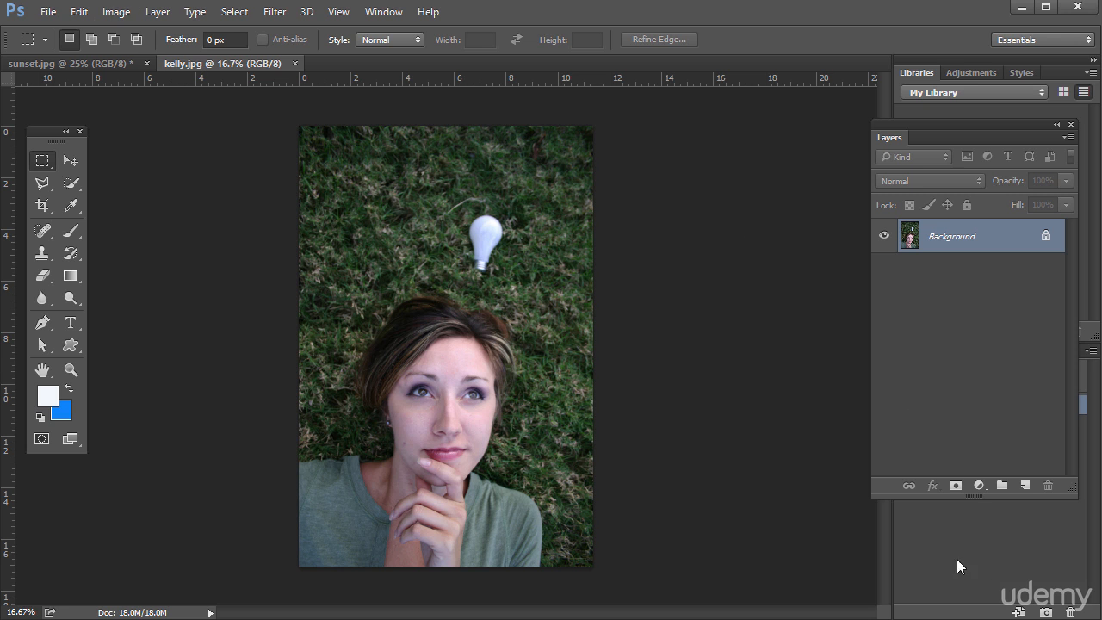
pyautogui.click(115, 12)
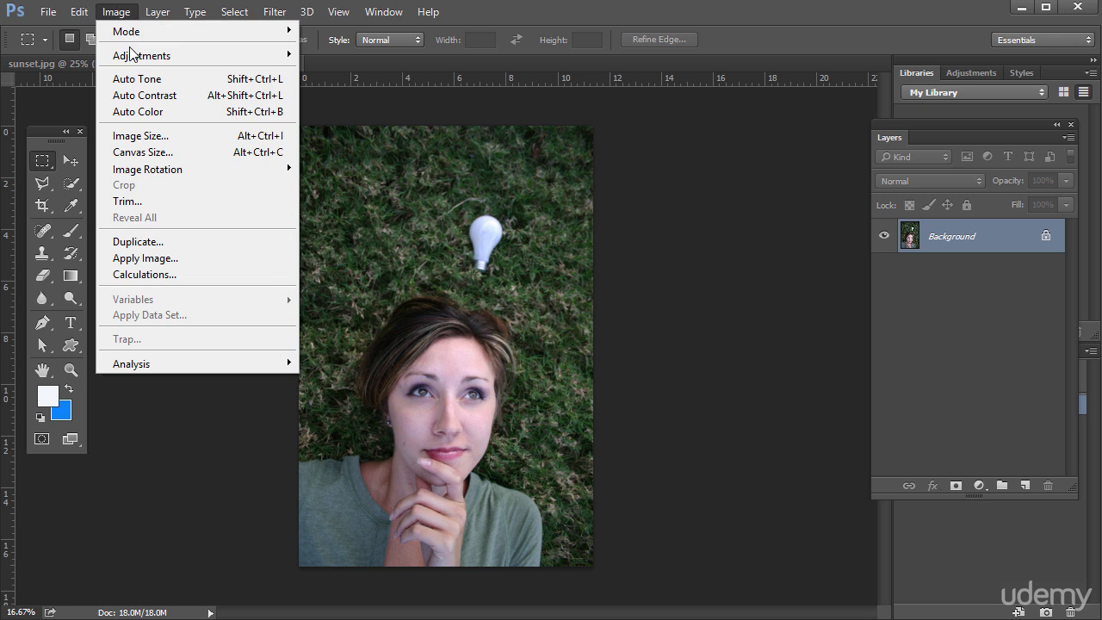
pyautogui.moveTo(131, 55)
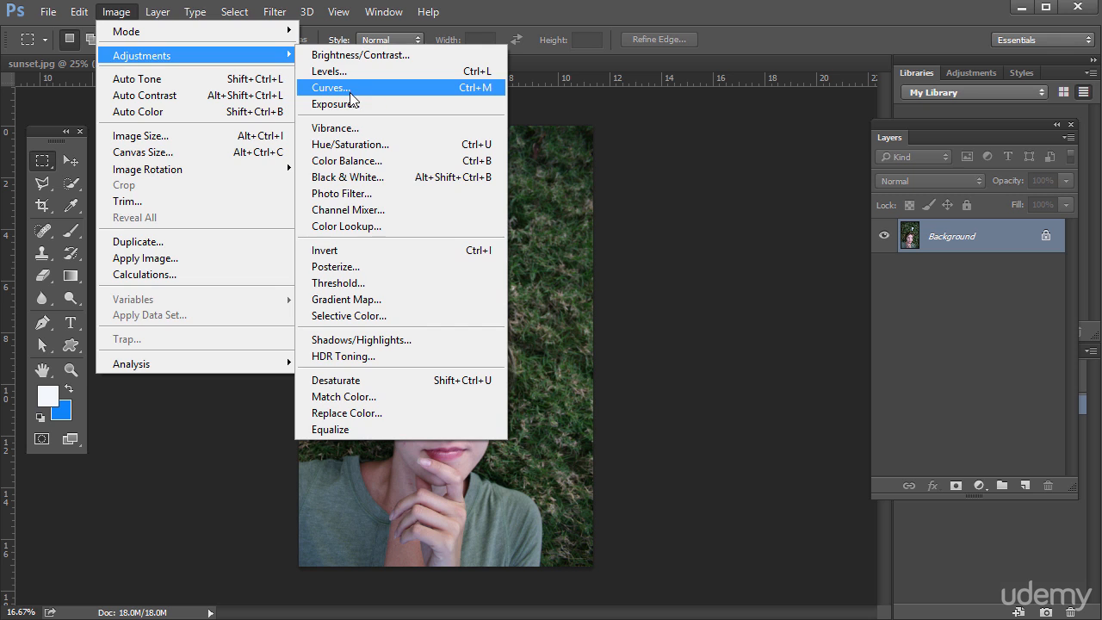
pyautogui.click(350, 93)
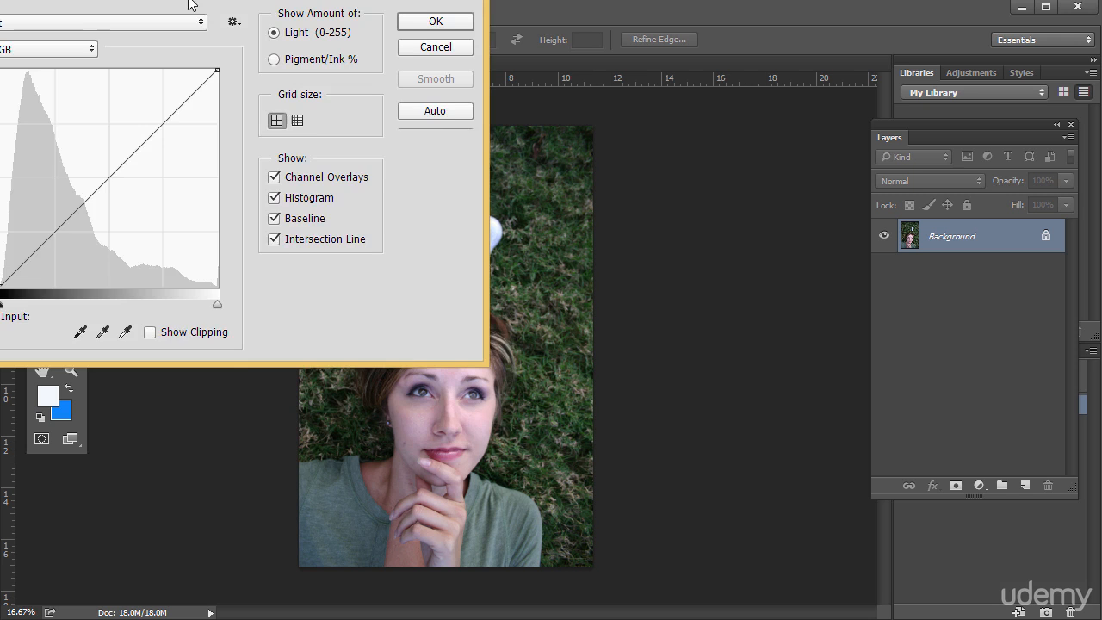
pyautogui.moveTo(189, 2); pyautogui.dragTo(505, 136)
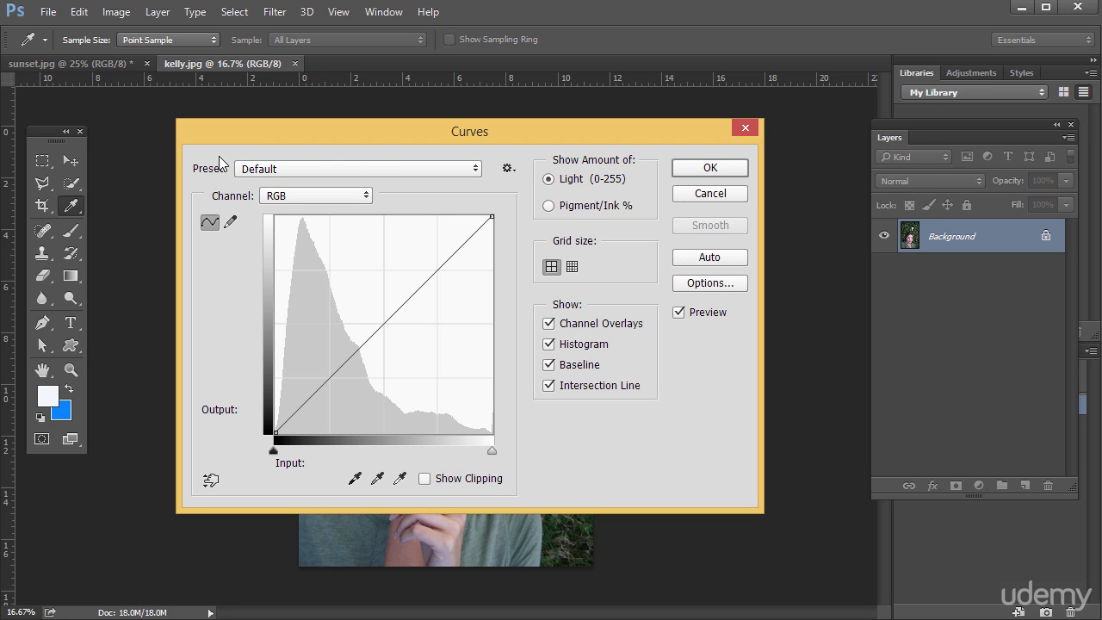
# Examine the black and gray point samplers and the channel options in Curves, keeping RGB and uncovering the photo
pyautogui.click(353, 479)
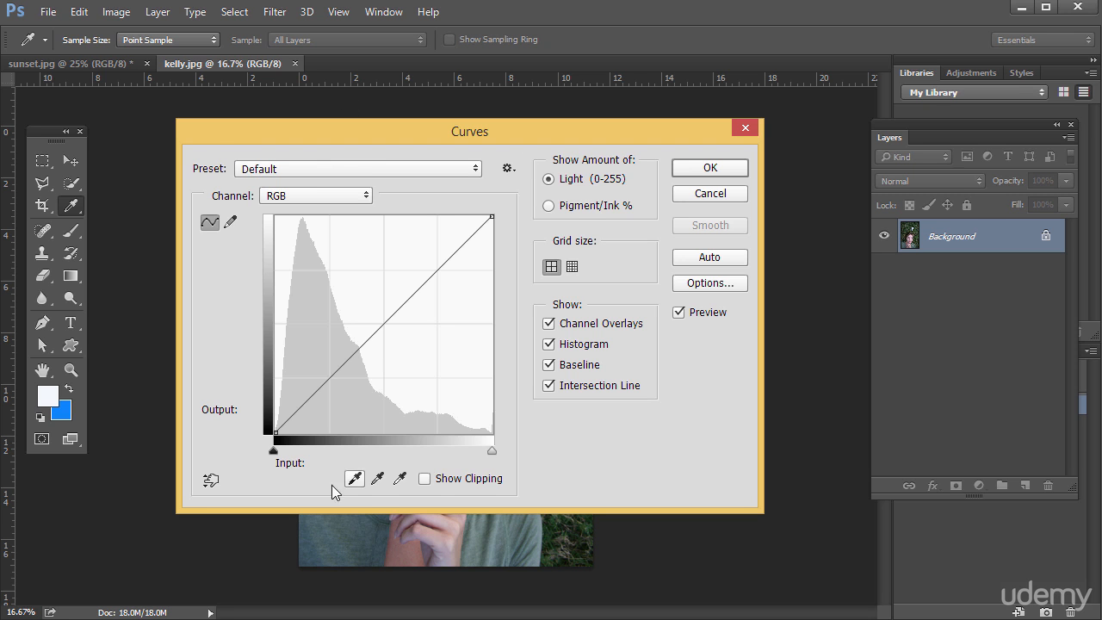
pyautogui.click(376, 480)
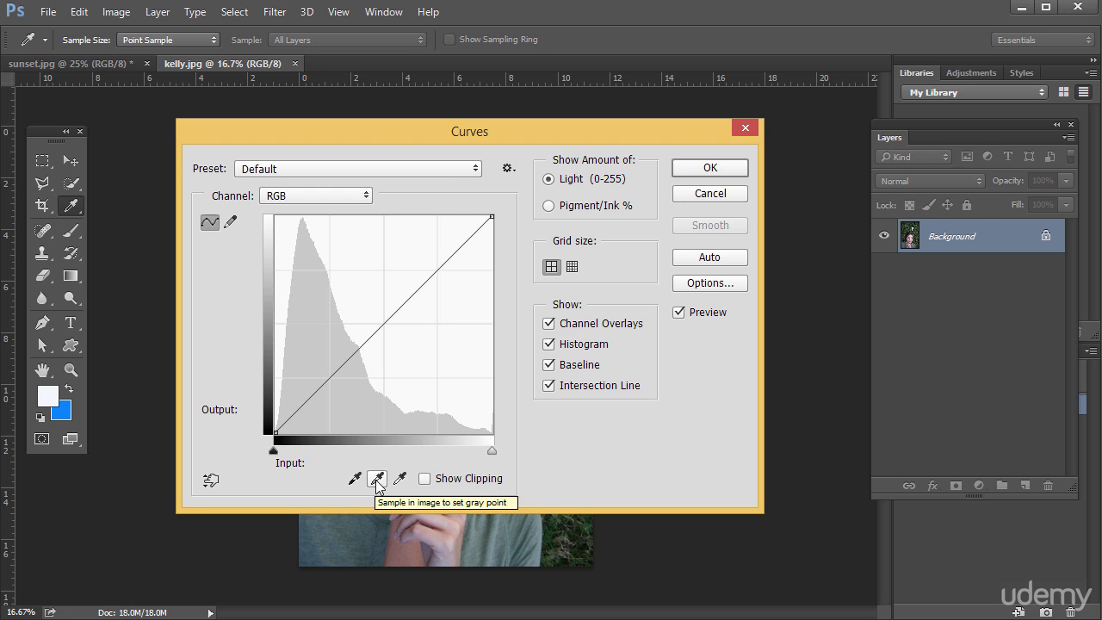
pyautogui.moveTo(391, 132); pyautogui.dragTo(547, 108)
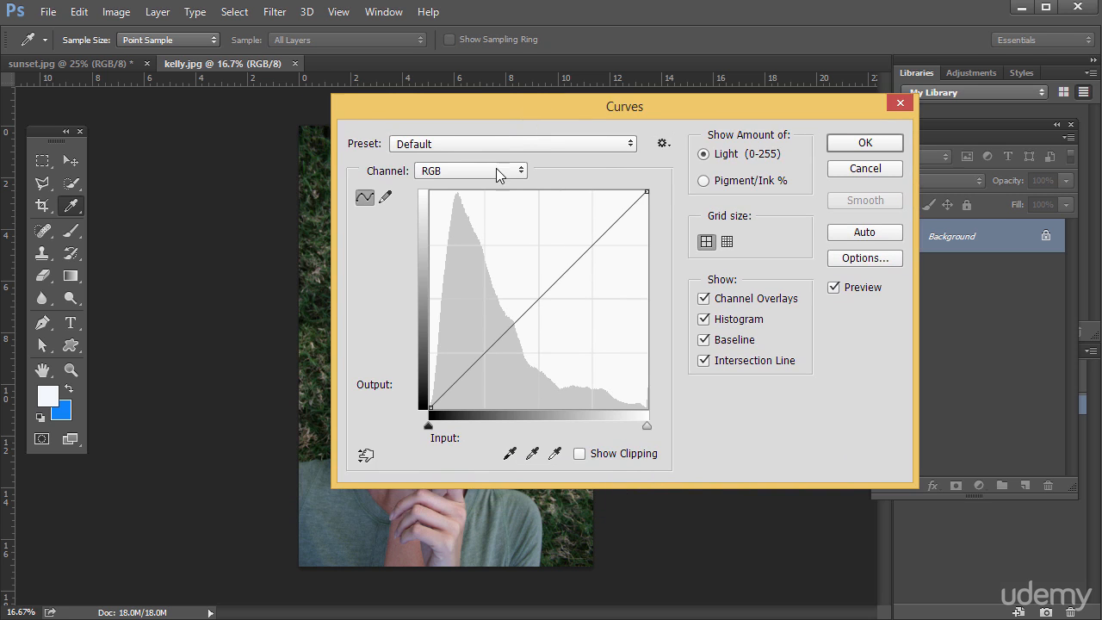
pyautogui.click(493, 172)
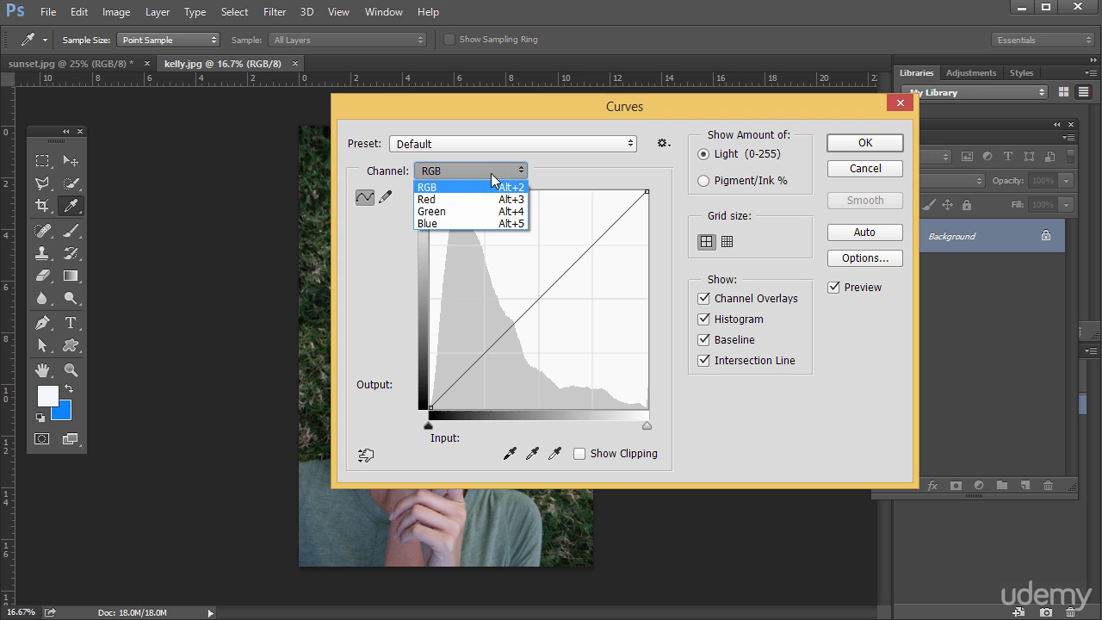
pyautogui.click(434, 188)
pyautogui.moveTo(636, 116); pyautogui.dragTo(814, 40)
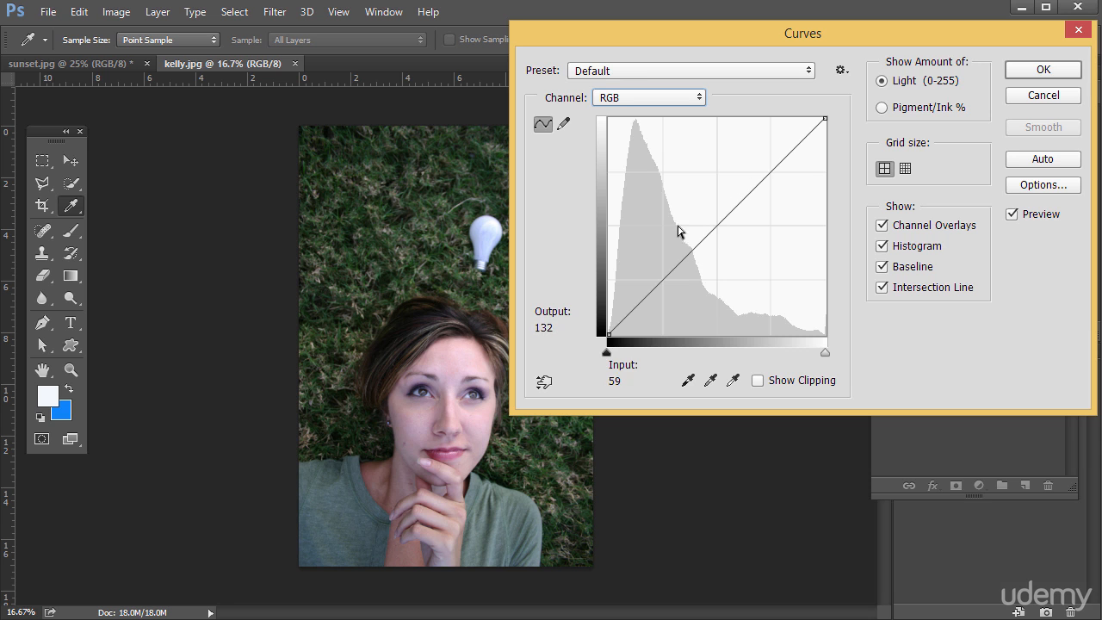
# Try an S-shaped RGB curve with points at input 162, output 177 and input 80, output 59
pyautogui.moveTo(729, 212); pyautogui.dragTo(731, 179)
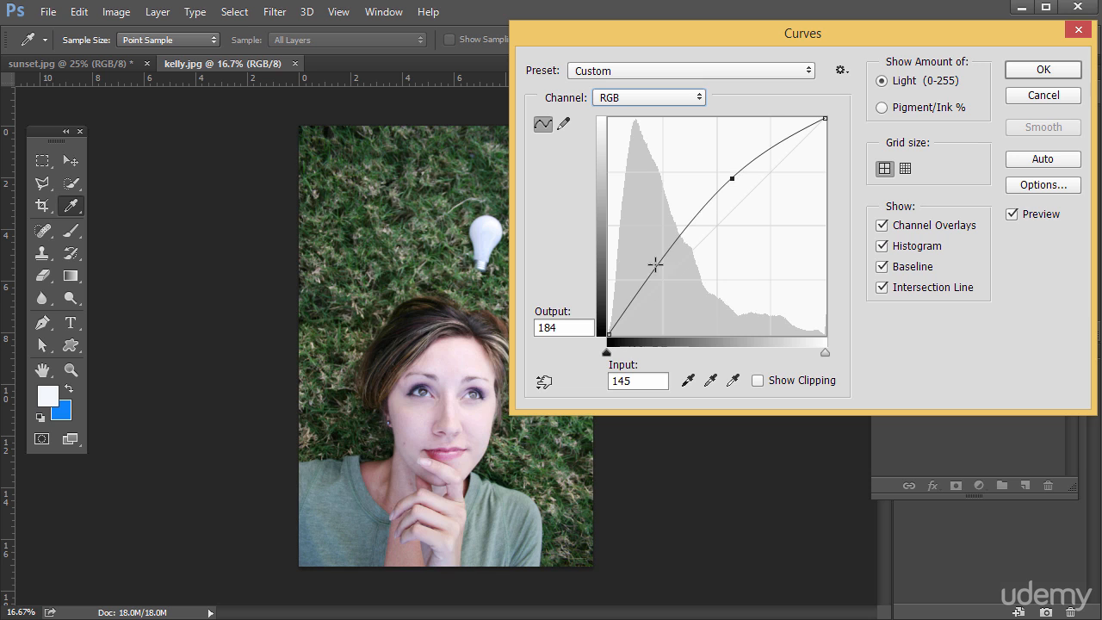
pyautogui.moveTo(668, 259); pyautogui.dragTo(676, 284)
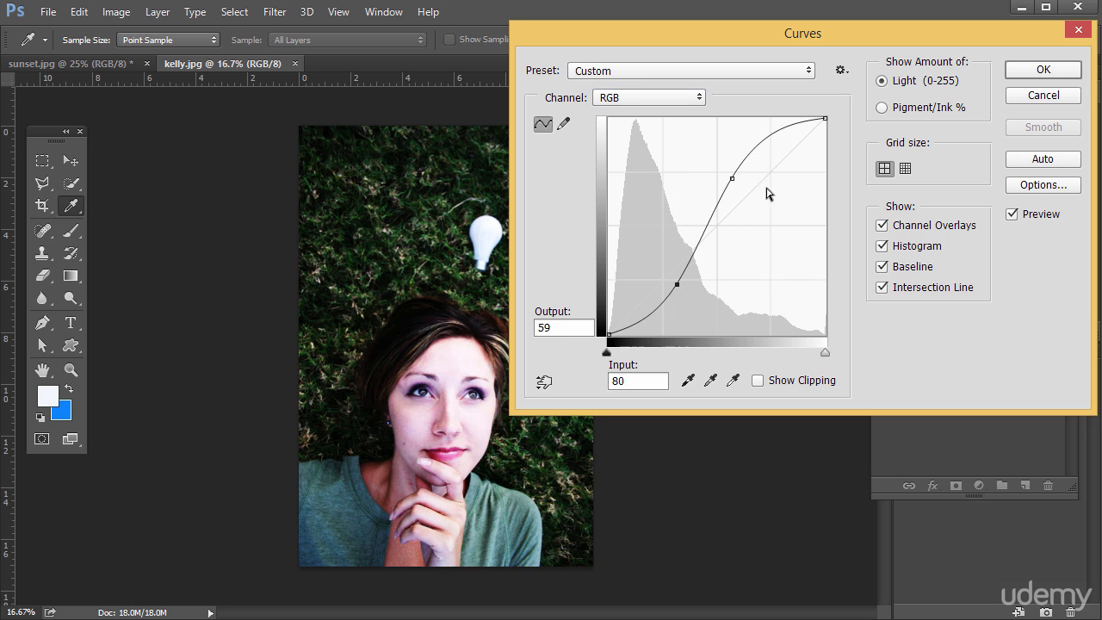
pyautogui.moveTo(733, 179); pyautogui.dragTo(745, 184)
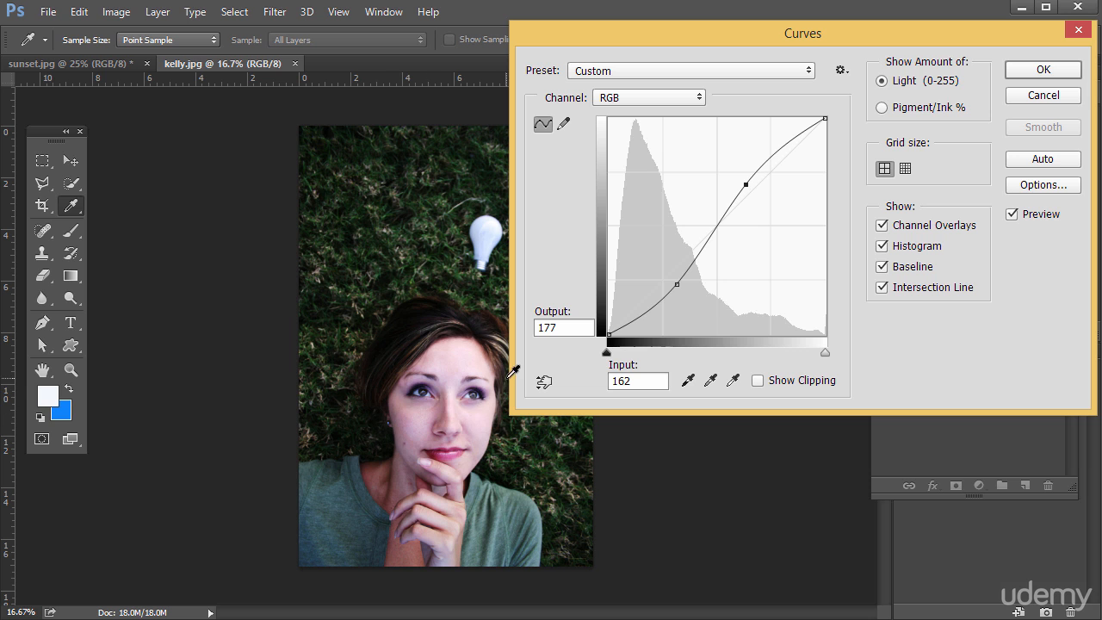
# Add two more points to the RGB curve, remove a third one, and cancel the Curves adjustment
pyautogui.click(711, 229)
pyautogui.click(772, 156)
pyautogui.click(793, 141)
pyautogui.moveTo(793, 141); pyautogui.dragTo(858, 322)
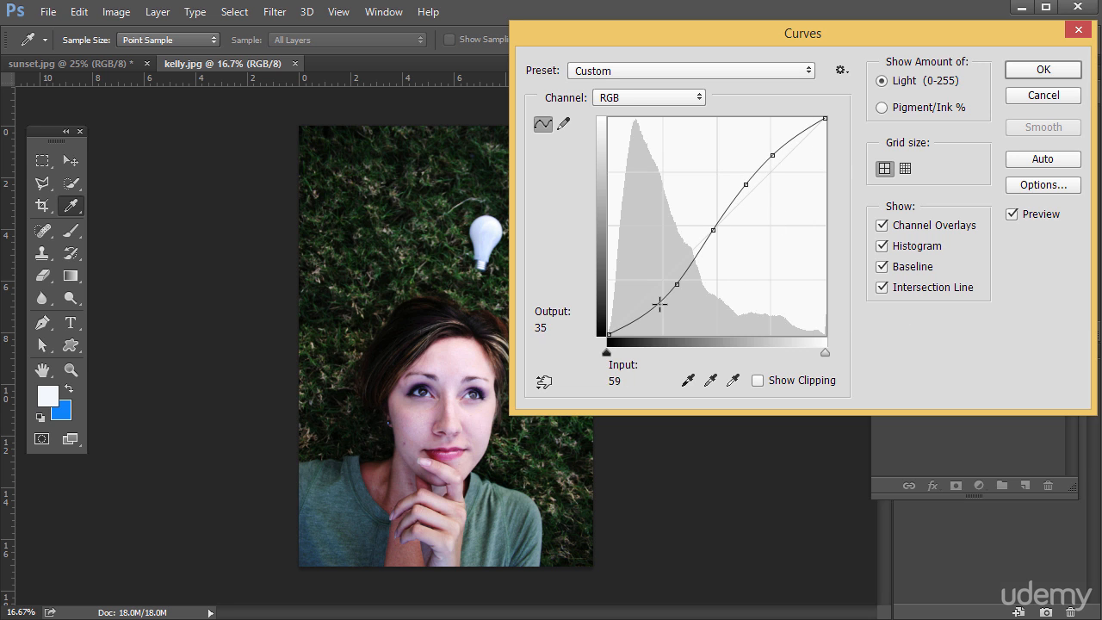
pyautogui.click(1036, 95)
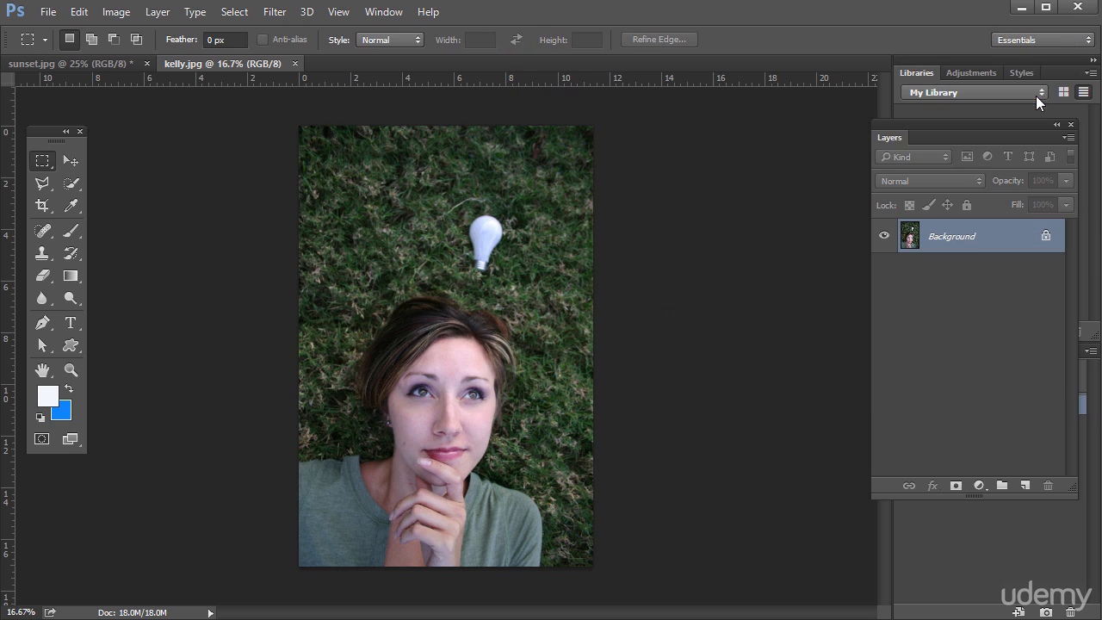
# Reopen Curves, try moving the curve's white endpoint, and cancel the adjustment
pyautogui.click(116, 12)
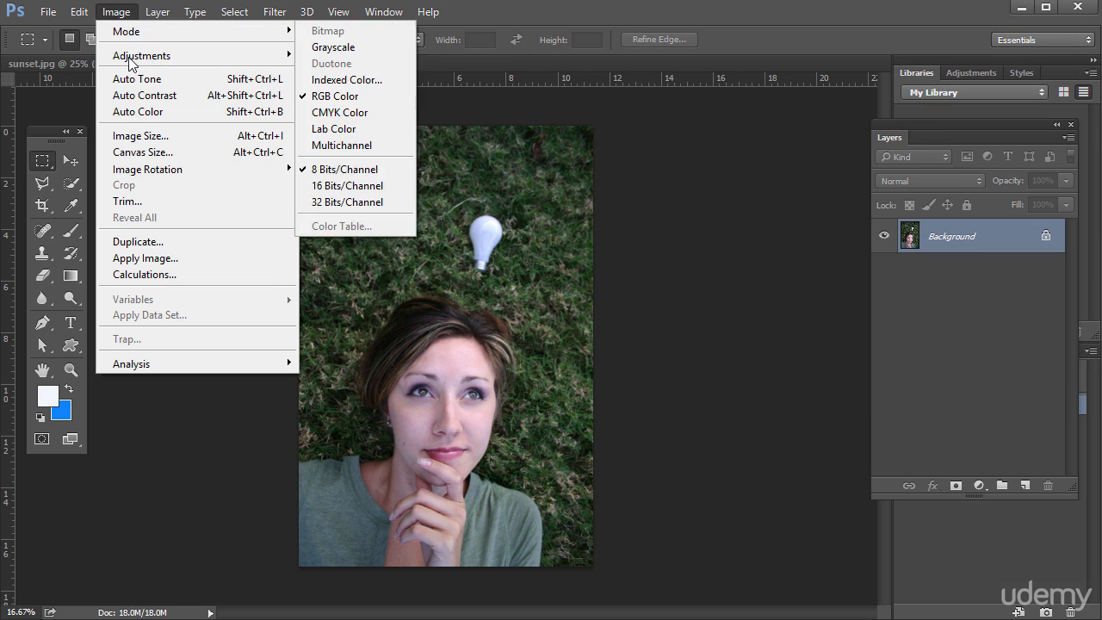
pyautogui.moveTo(131, 61)
pyautogui.click(319, 86)
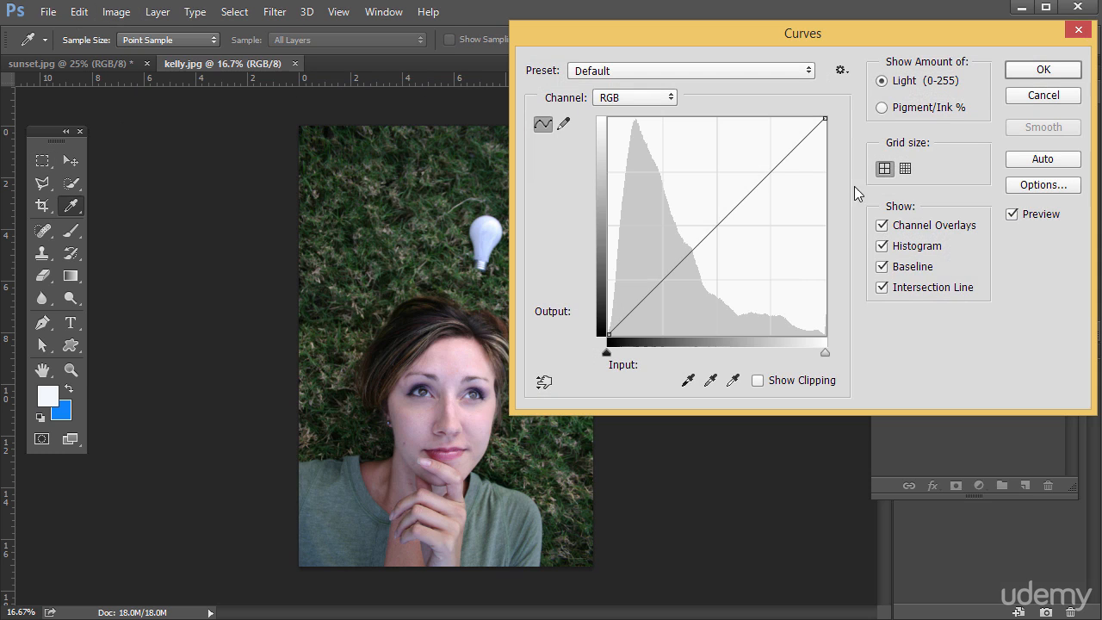
pyautogui.click(609, 333)
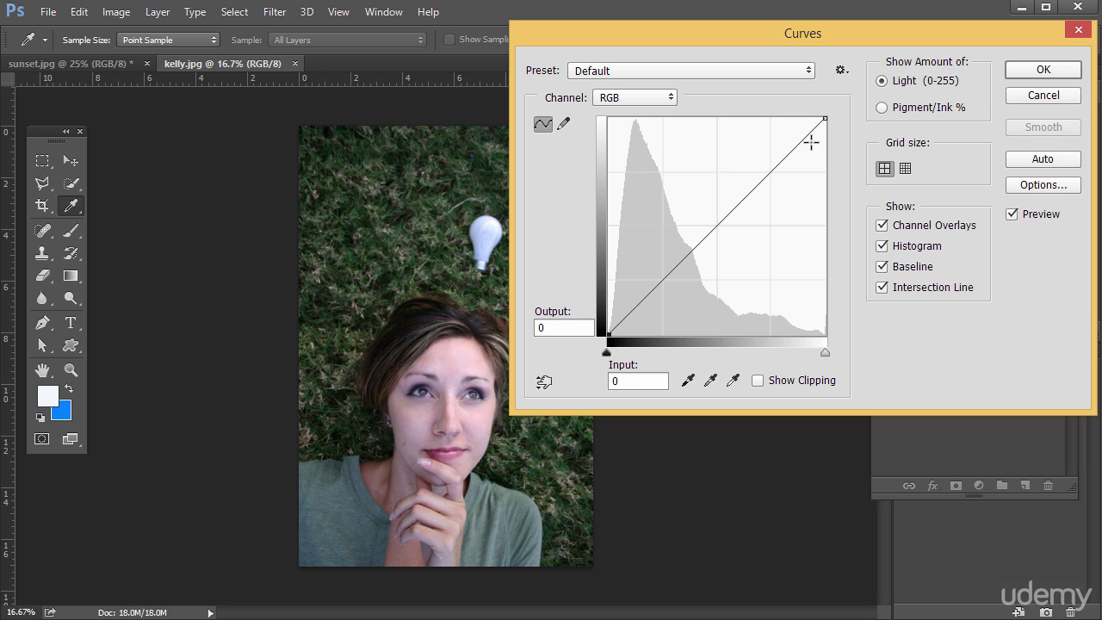
pyautogui.click(825, 118)
pyautogui.moveTo(825, 117); pyautogui.dragTo(853, 106)
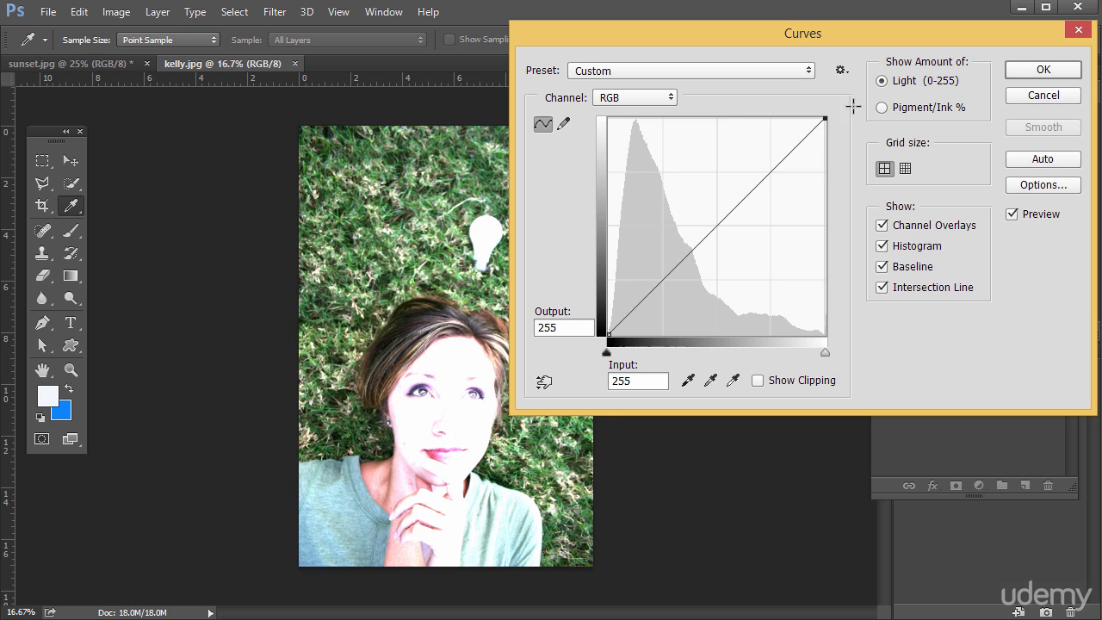
pyautogui.click(1024, 97)
pyautogui.press('m')
# Open Levels, try the white input slider, and cancel the adjustment
pyautogui.click(117, 12)
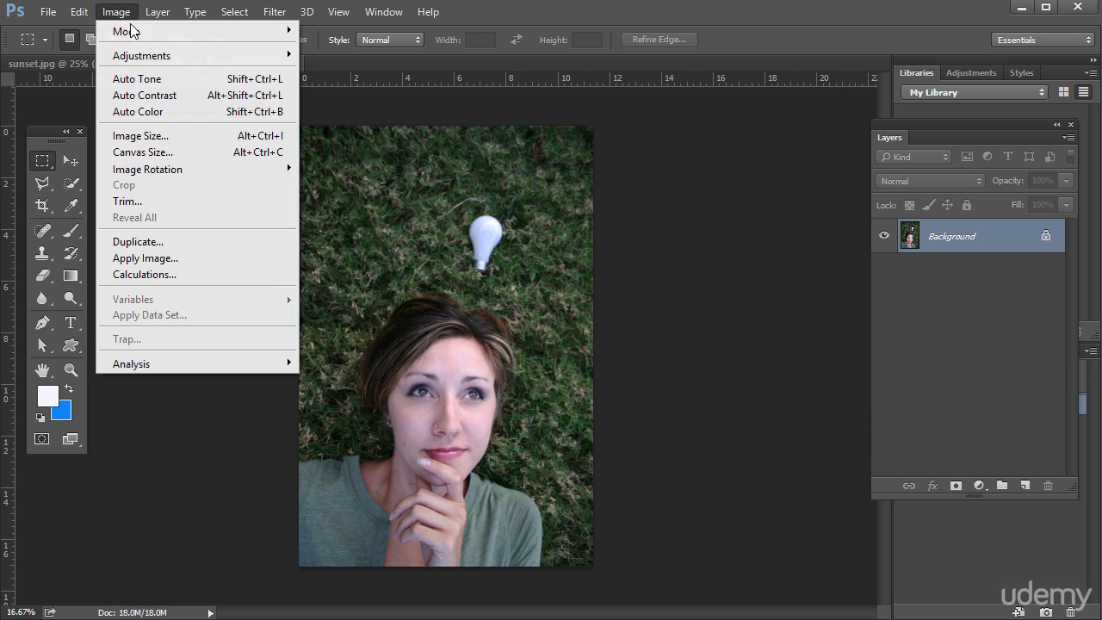
pyautogui.moveTo(292, 57)
pyautogui.click(325, 74)
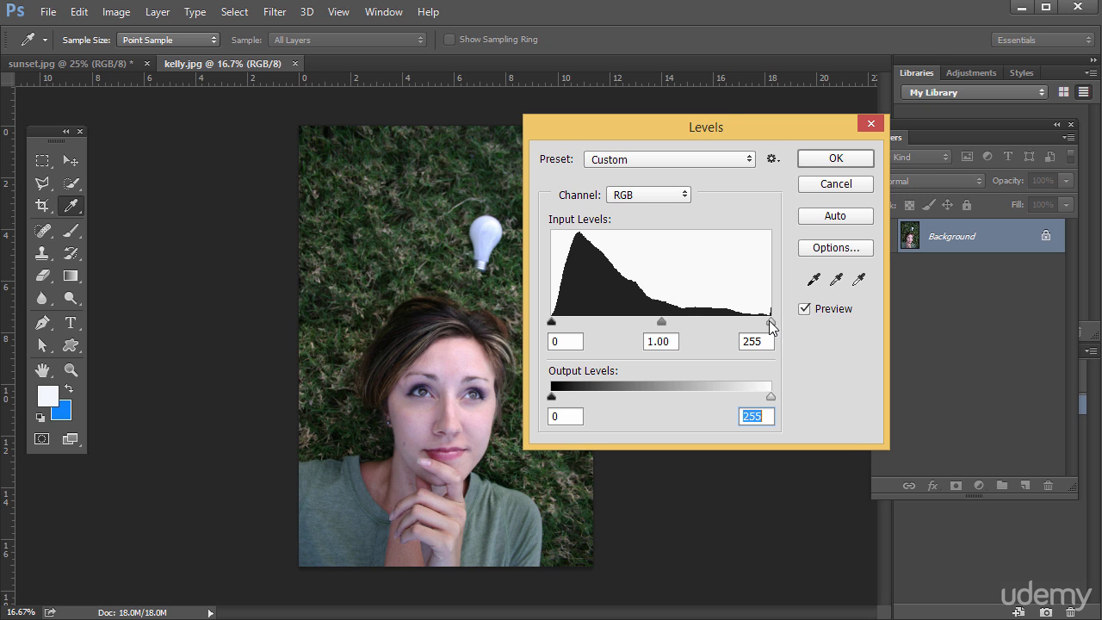
pyautogui.moveTo(769, 323)
pyautogui.mouseDown()
pyautogui.moveTo(626, 325)
pyautogui.moveTo(770, 324)
pyautogui.mouseUp()
pyautogui.click(812, 183)
# Open Curves again and lower the white endpoint to output 162 at input 255
pyautogui.click(117, 12)
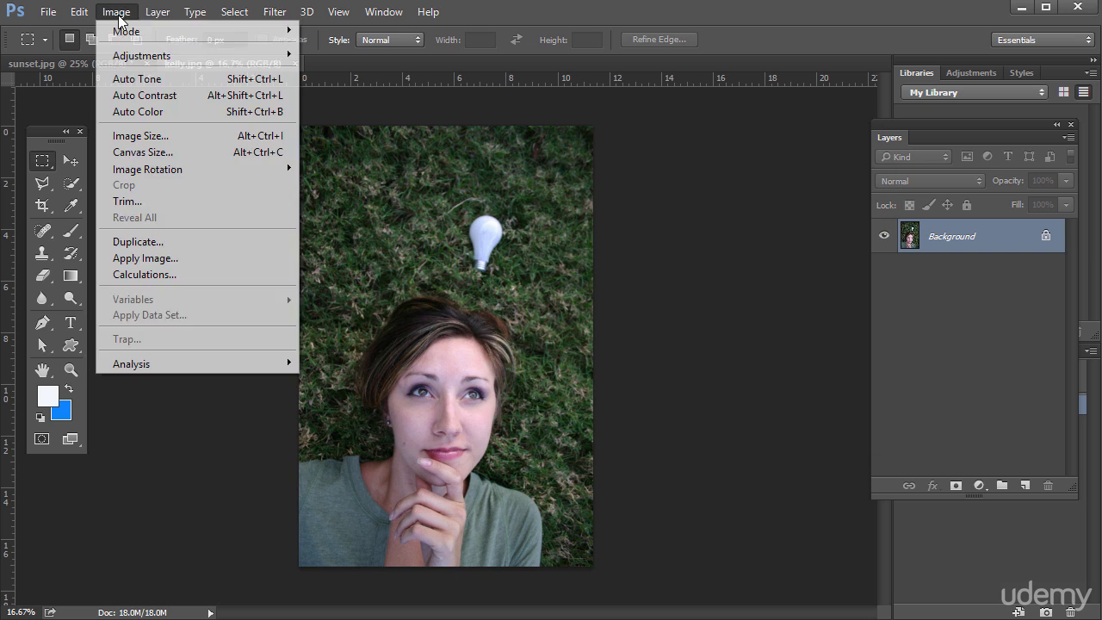
pyautogui.moveTo(138, 55)
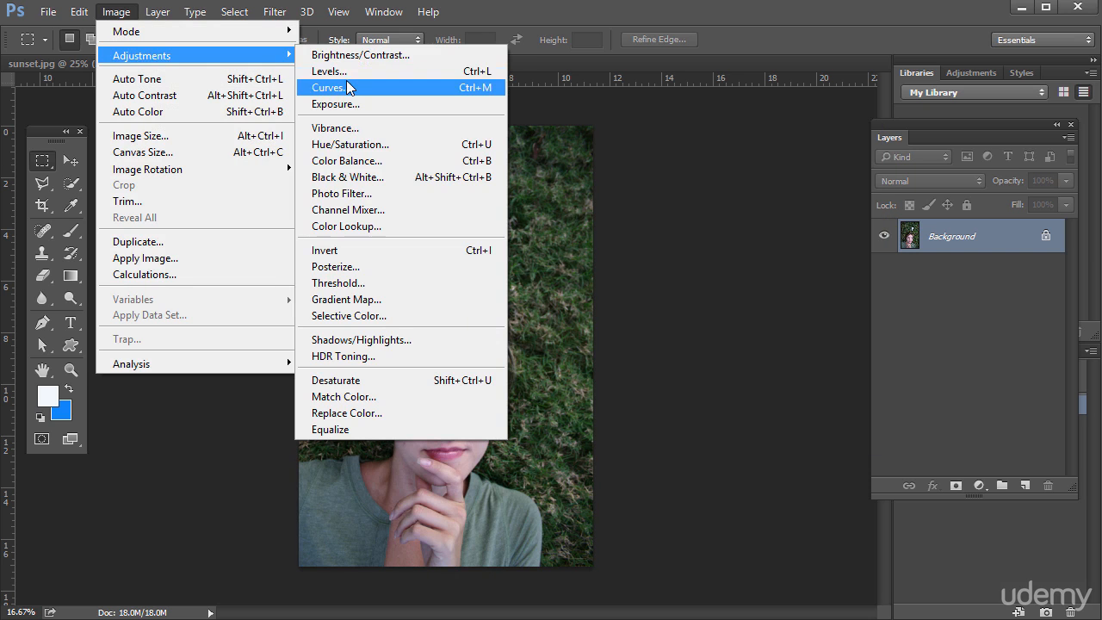
pyautogui.click(348, 87)
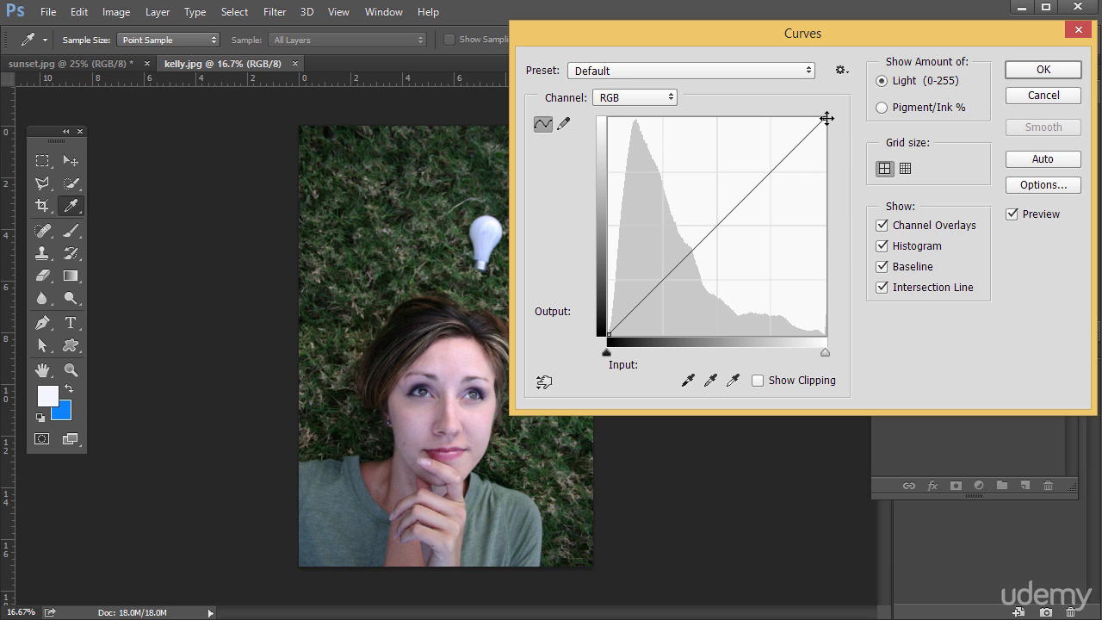
pyautogui.moveTo(826, 118); pyautogui.dragTo(851, 197)
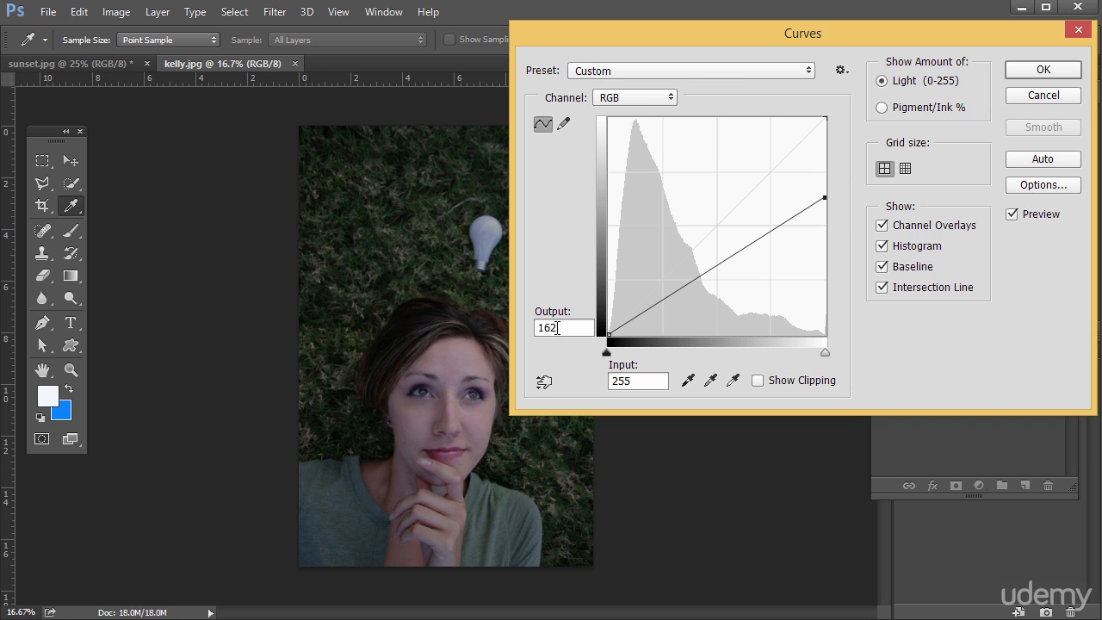
pyautogui.moveTo(560, 328); pyautogui.dragTo(518, 328)
# Try the white endpoint at input 148, output 255 and at input 255, output 144, and restore it to 255
pyautogui.moveTo(826, 198); pyautogui.dragTo(734, 102)
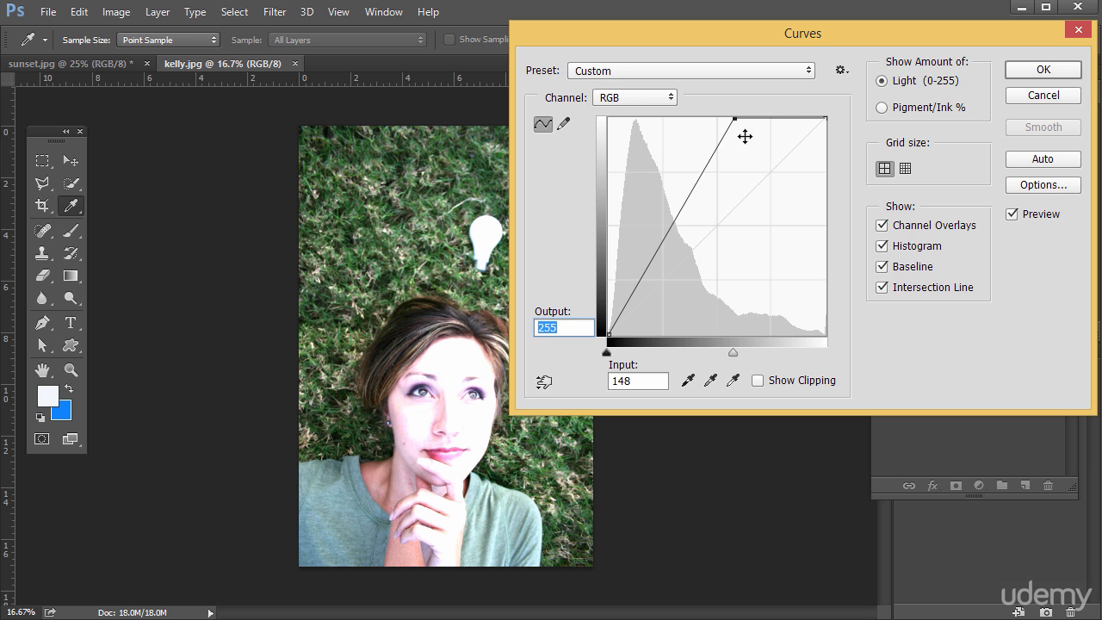
pyautogui.moveTo(748, 118); pyautogui.dragTo(888, 214)
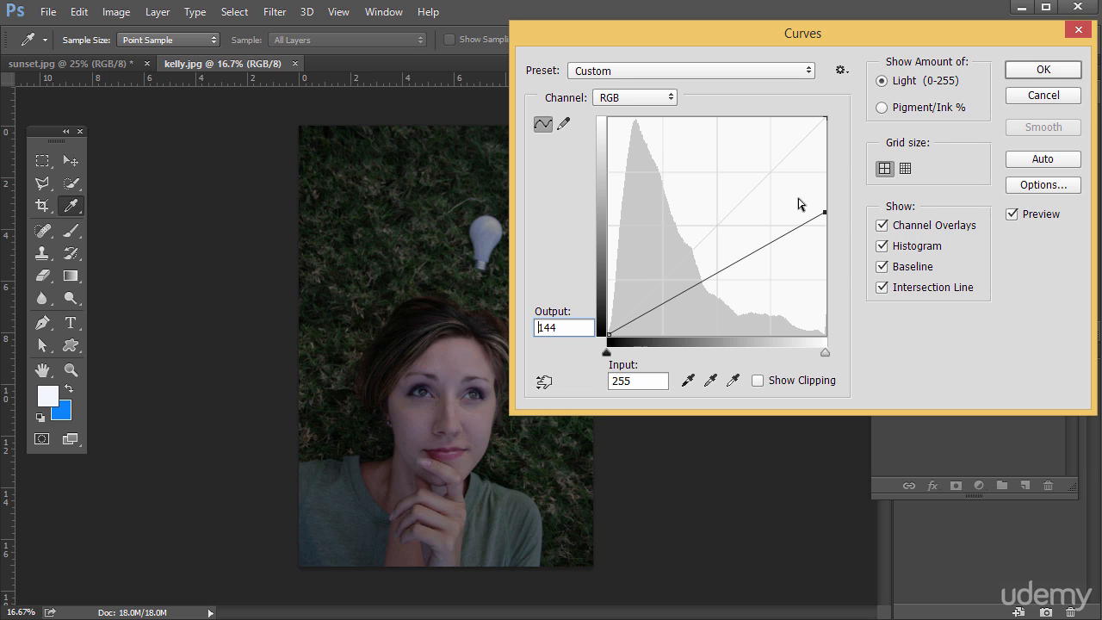
pyautogui.moveTo(824, 209); pyautogui.dragTo(886, 103)
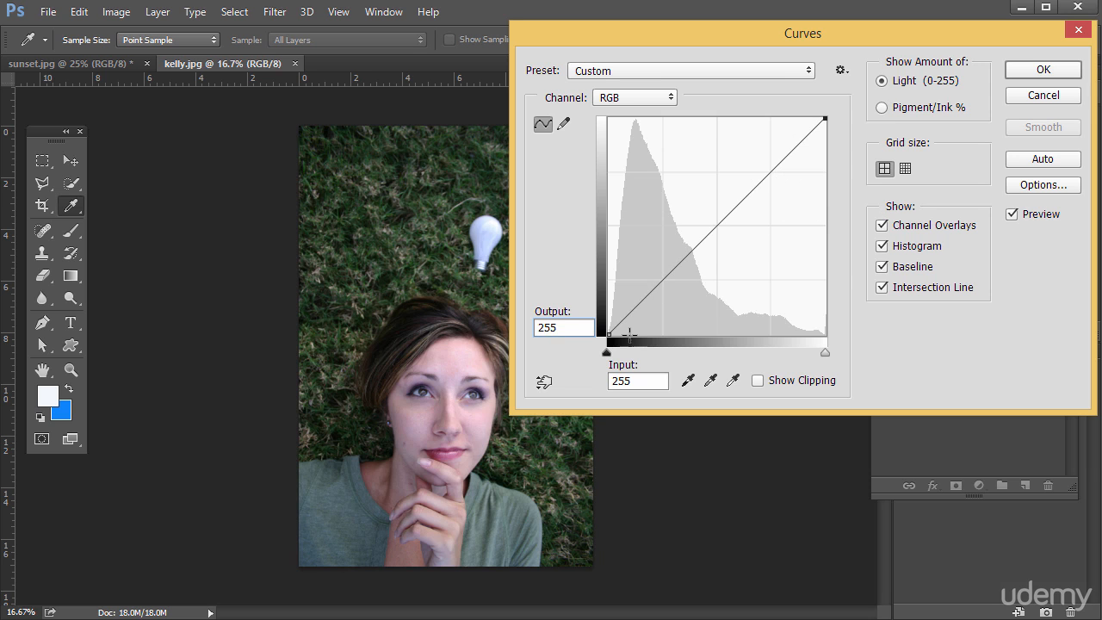
# Try the black endpoint at input 98, return it to 0, and keep the white slider at its far end
pyautogui.moveTo(610, 335); pyautogui.dragTo(694, 401)
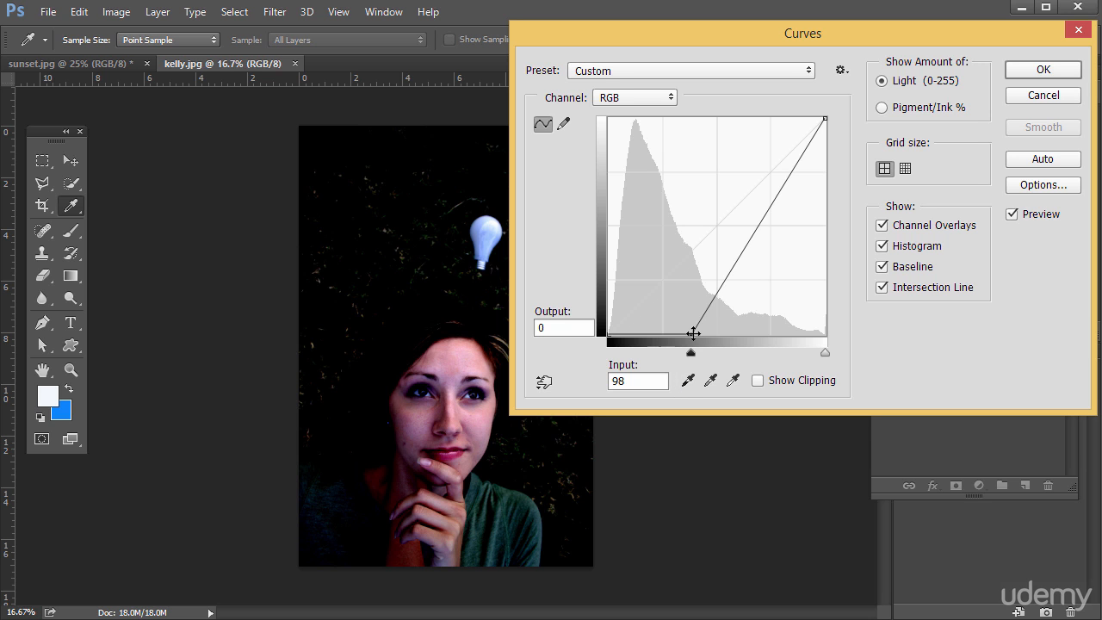
pyautogui.moveTo(692, 333); pyautogui.dragTo(606, 353)
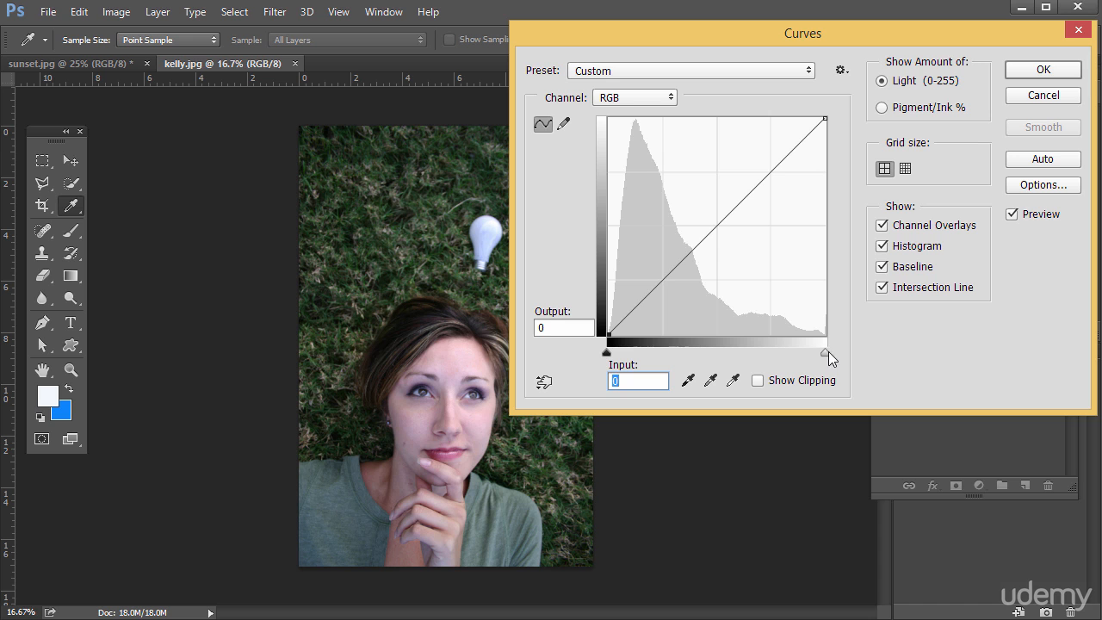
pyautogui.moveTo(825, 353); pyautogui.dragTo(894, 362)
# Shape the RGB curve with a highlight point at input 172, output 164 and a shadow point at input 52, output 69
pyautogui.moveTo(755, 186); pyautogui.dragTo(745, 181)
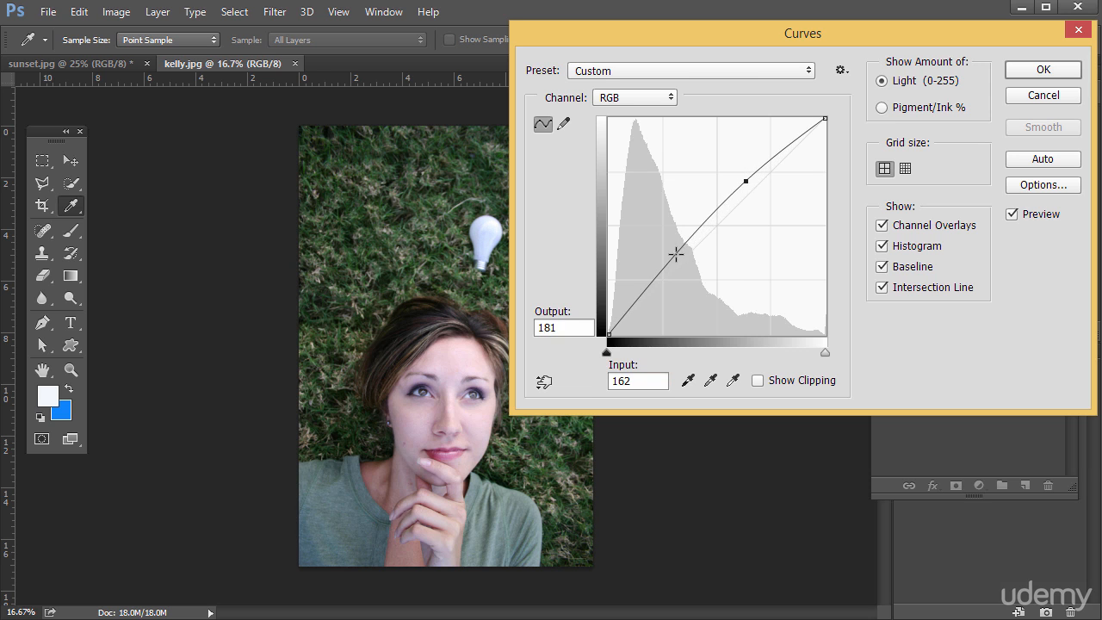
pyautogui.moveTo(675, 254); pyautogui.dragTo(648, 277)
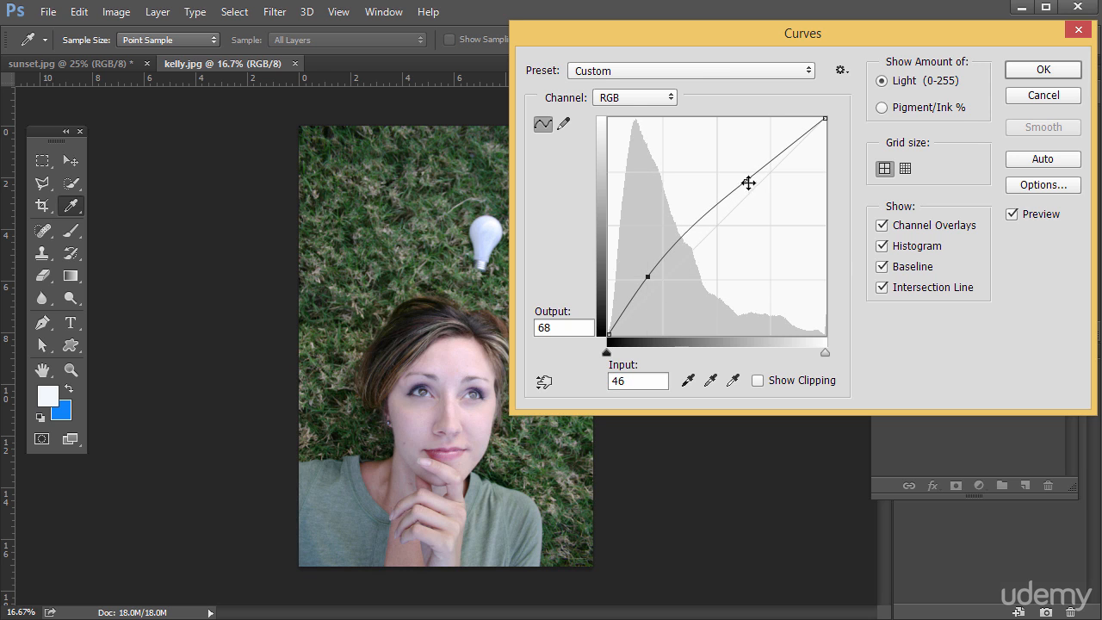
pyautogui.moveTo(748, 183)
pyautogui.mouseDown()
pyautogui.moveTo(760, 192)
pyautogui.moveTo(755, 234)
pyautogui.moveTo(756, 212)
pyautogui.moveTo(772, 301)
pyautogui.moveTo(711, 165)
pyautogui.moveTo(652, 148)
pyautogui.moveTo(754, 195)
pyautogui.mouseUp()
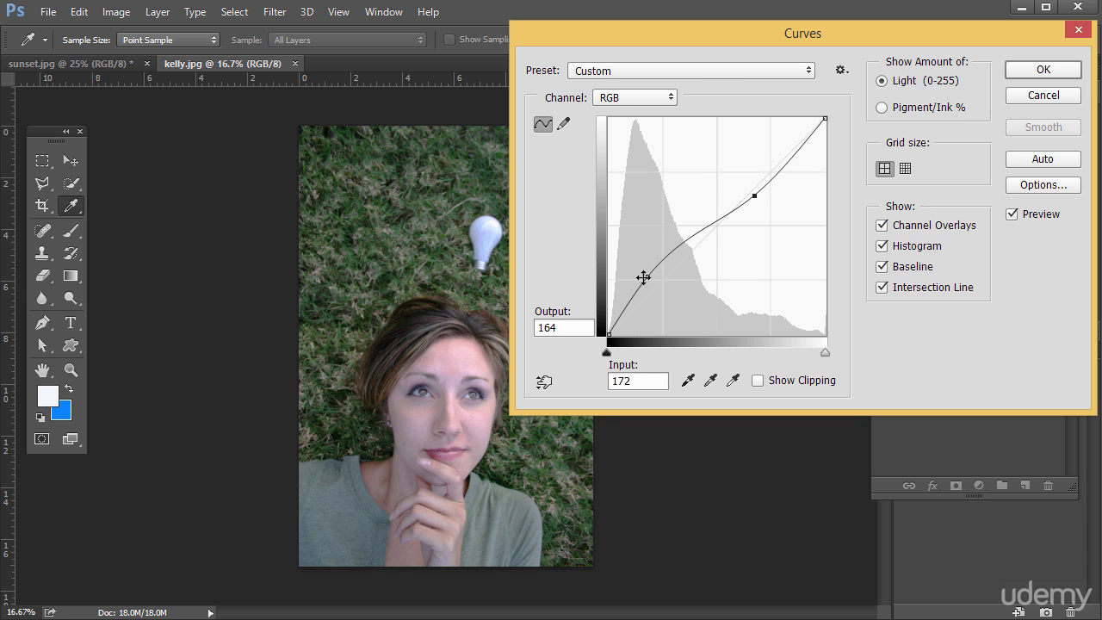
pyautogui.moveTo(643, 277)
pyautogui.mouseDown()
pyautogui.moveTo(600, 224)
pyautogui.moveTo(625, 214)
pyautogui.moveTo(611, 202)
pyautogui.moveTo(655, 274)
pyautogui.mouseUp()
# Apply the Color Negative (RGB) preset in Curves
pyautogui.click(713, 67)
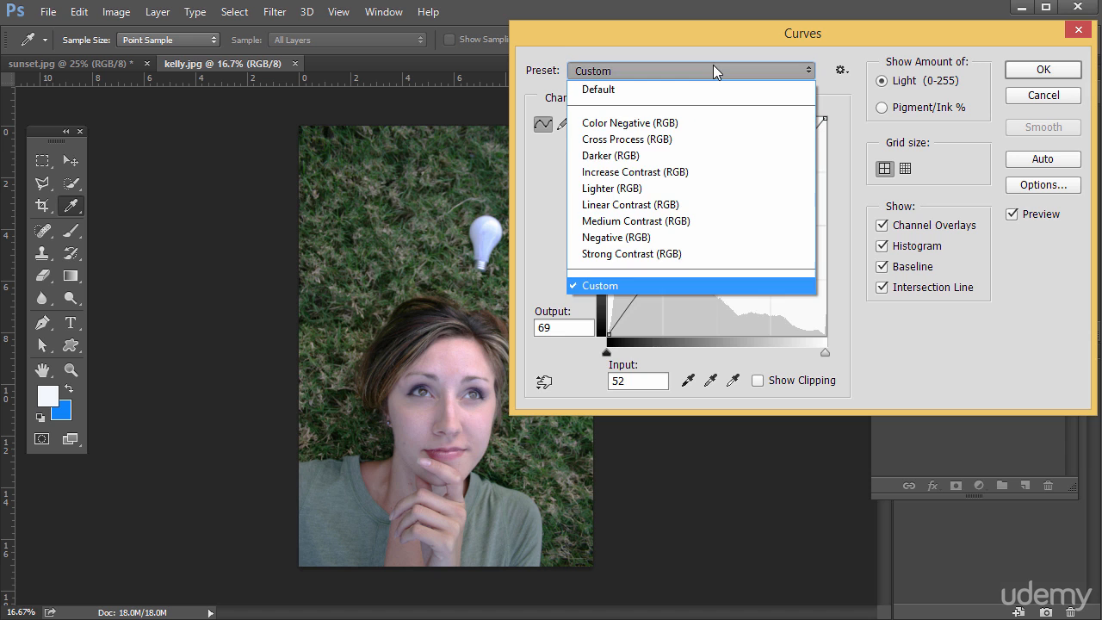
pyautogui.click(639, 124)
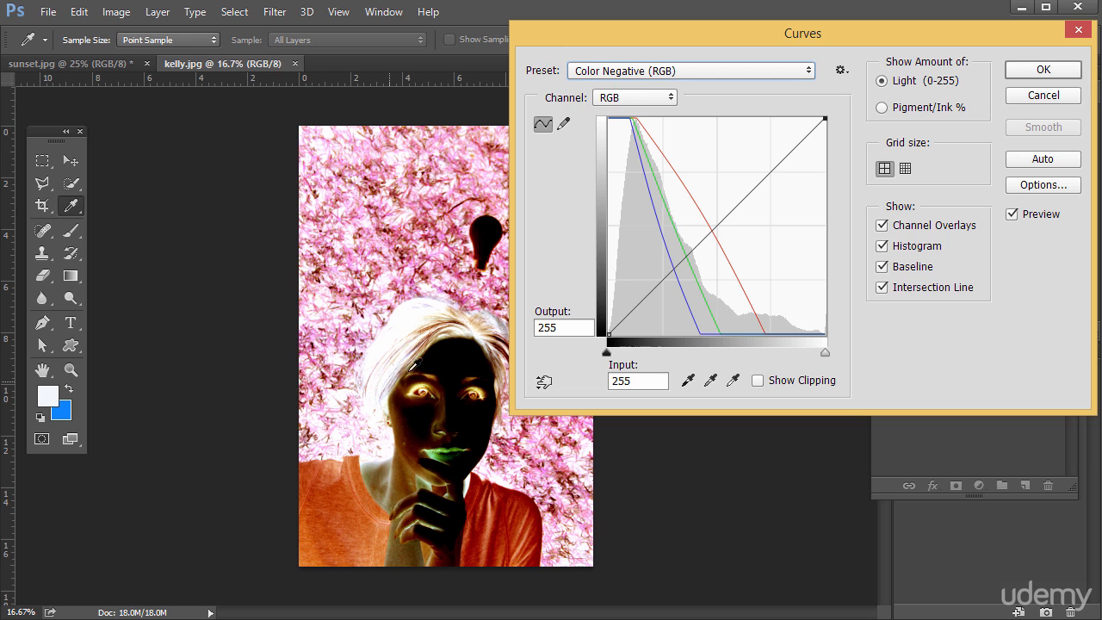
# Preview the Cross Process, Darker and Negative (RGB) presets in Curves on the portrait, and cancel the adjustment
pyautogui.click(649, 73)
pyautogui.click(644, 138)
pyautogui.click(668, 73)
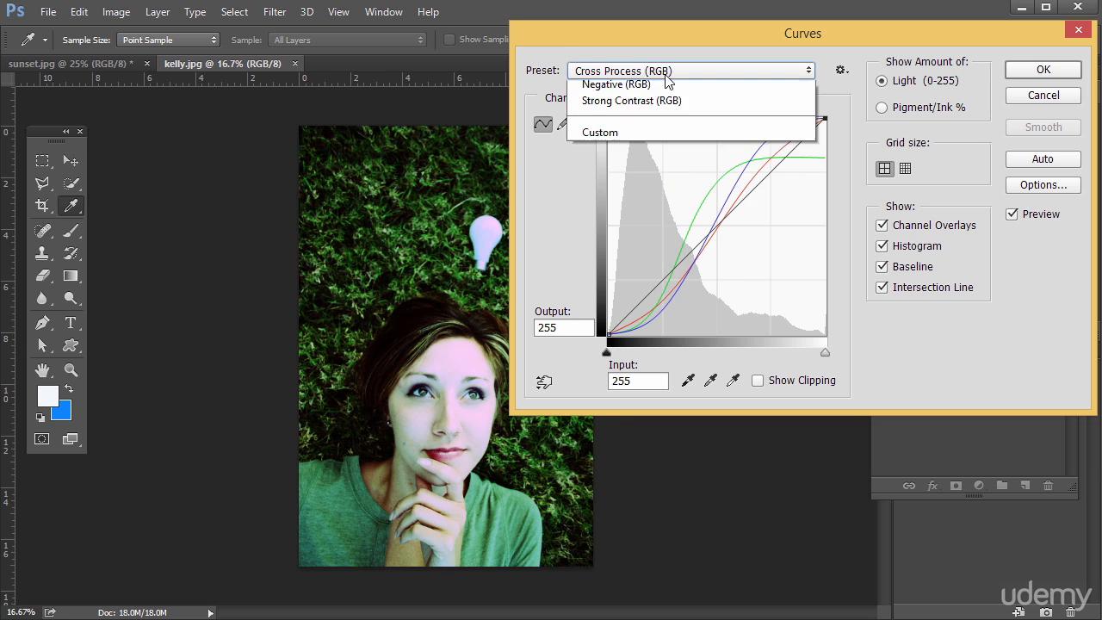
pyautogui.click(640, 155)
pyautogui.click(659, 72)
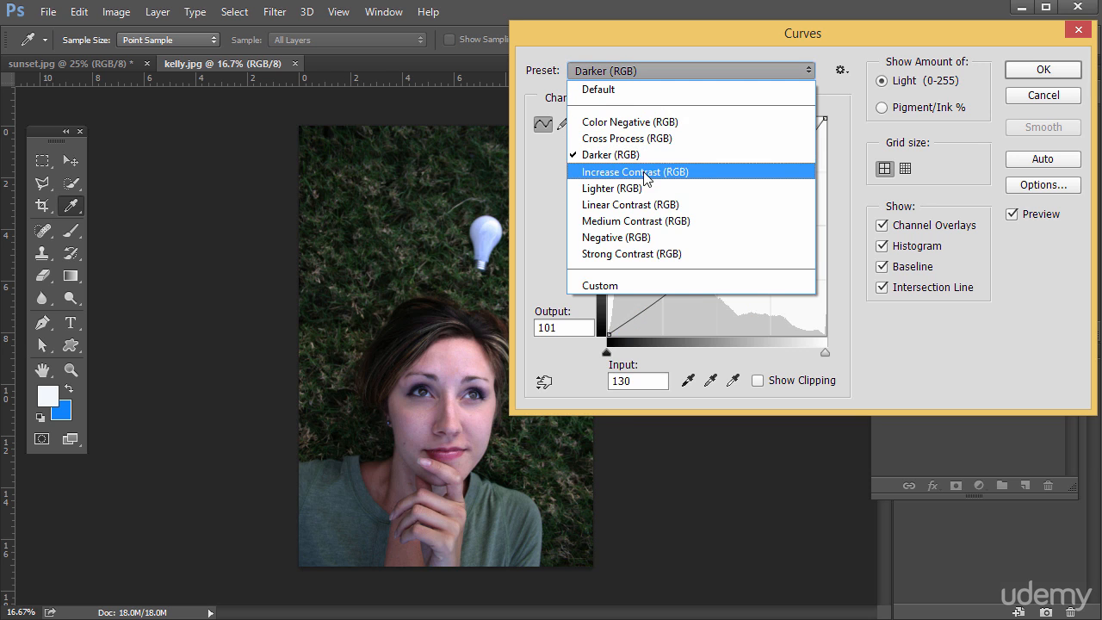
pyautogui.click(644, 237)
pyautogui.click(1028, 102)
pyautogui.press('m')
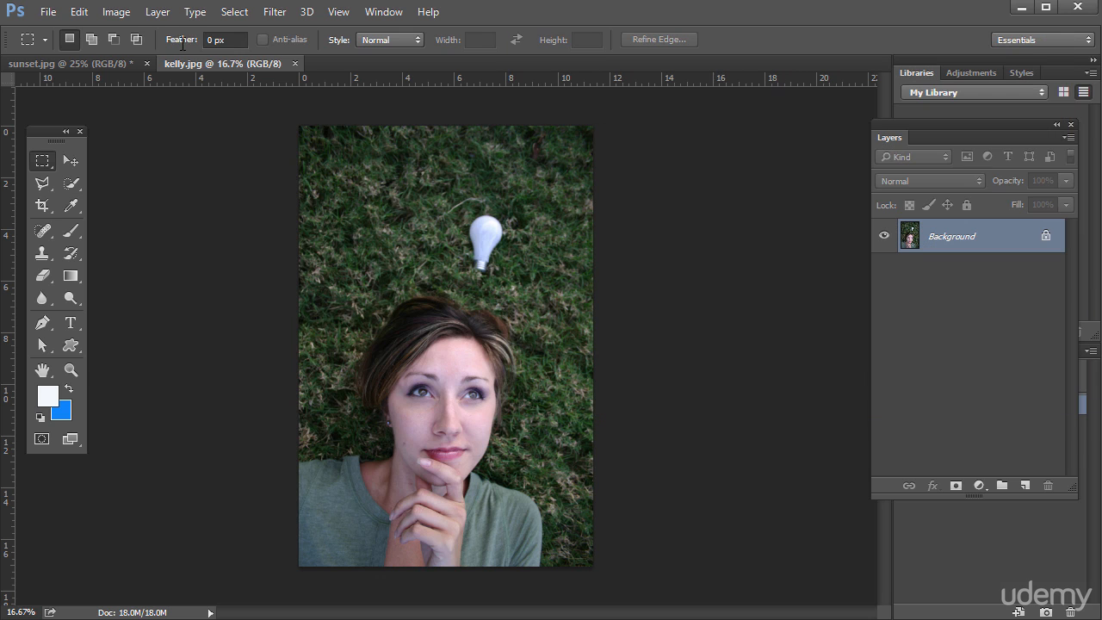
# Open the Levels adjustment for the portrait and look through its presets
pyautogui.click(117, 12)
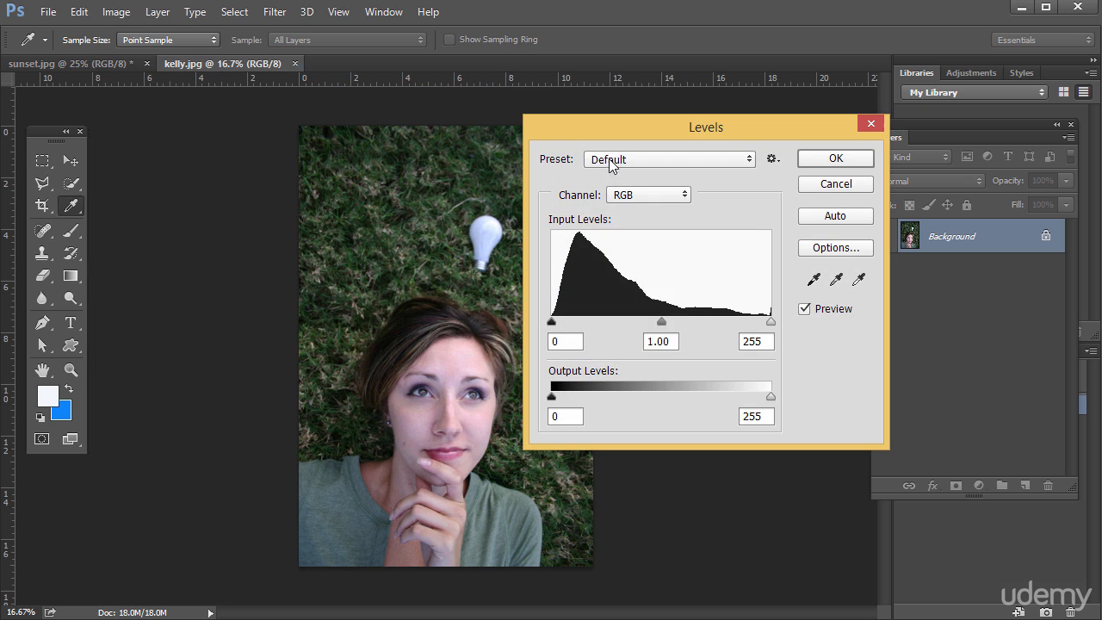
pyautogui.click(612, 161)
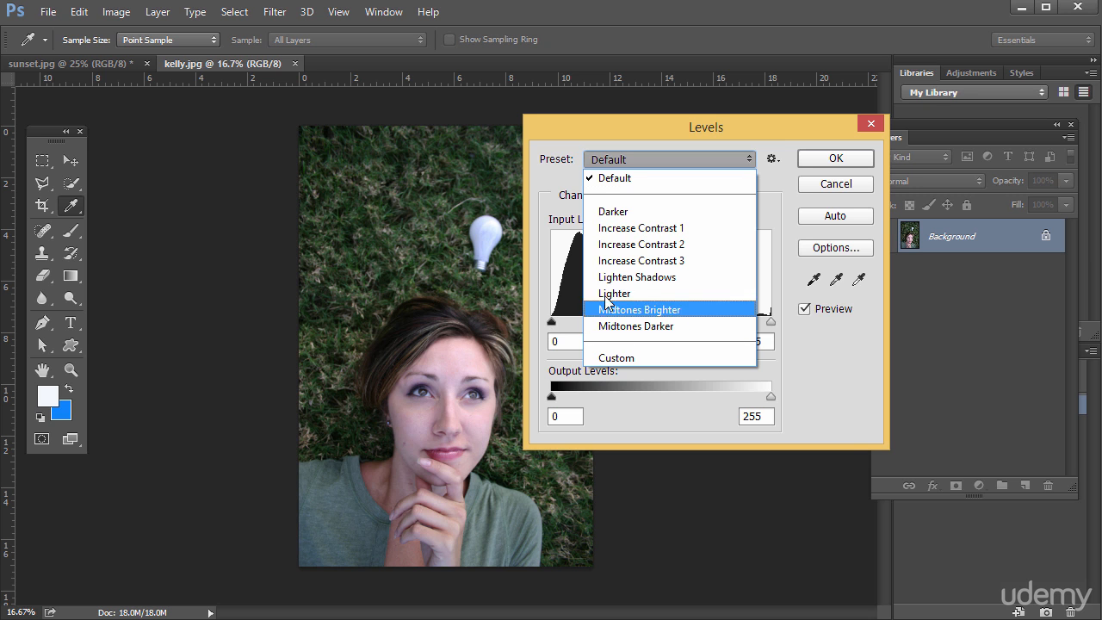
pyautogui.click(549, 324)
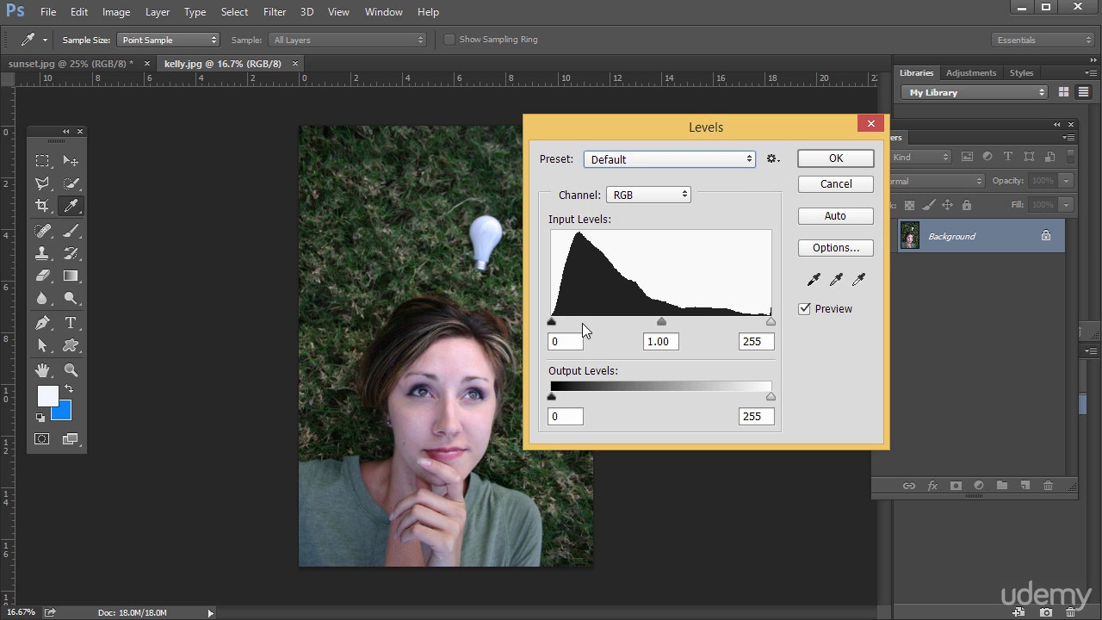
# Try the black, midtone and white input sliders in Levels, with the midtone at 1.18, and cancel the adjustment
pyautogui.moveTo(551, 322)
pyautogui.mouseDown()
pyautogui.moveTo(628, 323)
pyautogui.moveTo(551, 323)
pyautogui.mouseUp()
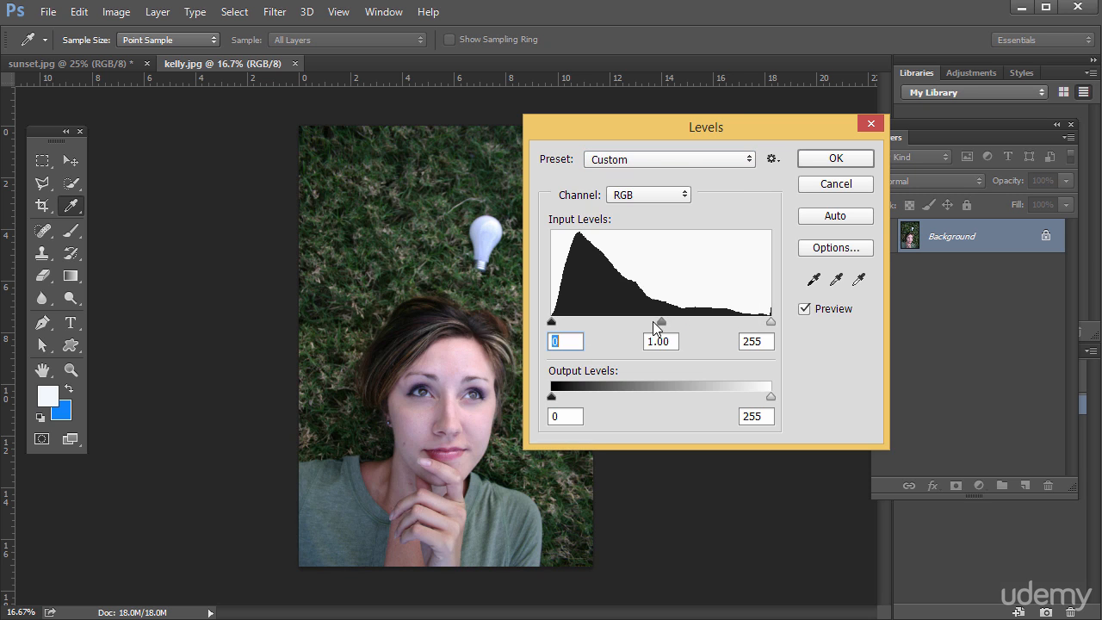
pyautogui.moveTo(652, 321)
pyautogui.mouseDown()
pyautogui.moveTo(623, 322)
pyautogui.moveTo(718, 324)
pyautogui.moveTo(584, 320)
pyautogui.moveTo(693, 322)
pyautogui.moveTo(648, 322)
pyautogui.mouseUp()
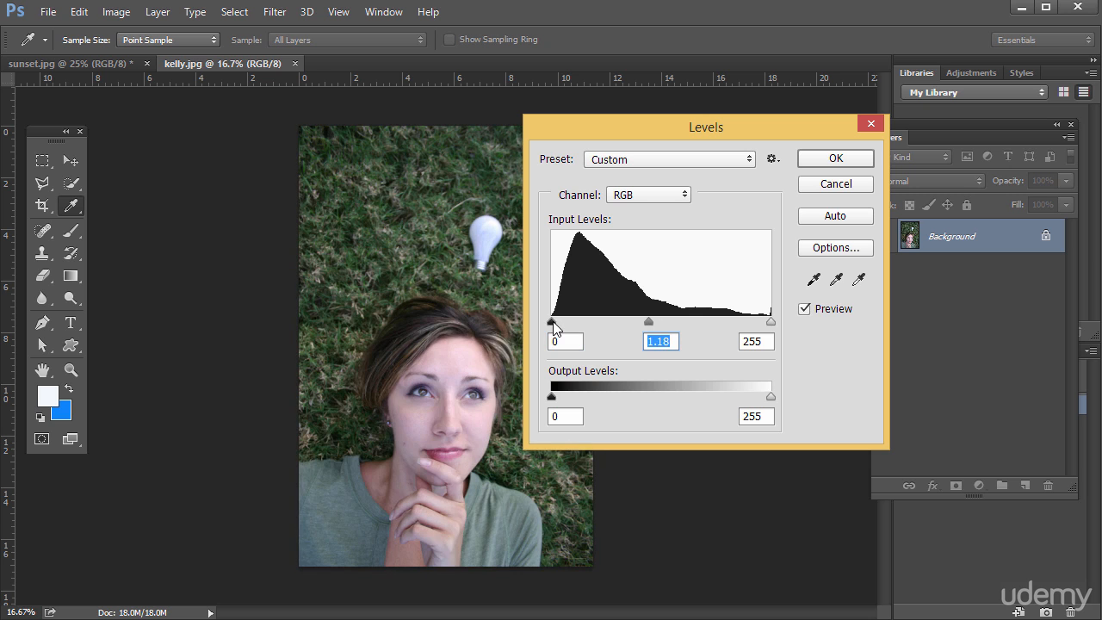
pyautogui.moveTo(552, 322)
pyautogui.mouseDown()
pyautogui.moveTo(591, 322)
pyautogui.moveTo(551, 323)
pyautogui.mouseUp()
pyautogui.moveTo(770, 321)
pyautogui.mouseDown()
pyautogui.moveTo(682, 321)
pyautogui.moveTo(770, 321)
pyautogui.mouseUp()
pyautogui.moveTo(649, 321)
pyautogui.mouseDown()
pyautogui.moveTo(660, 321)
pyautogui.moveTo(612, 321)
pyautogui.moveTo(663, 323)
pyautogui.mouseUp()
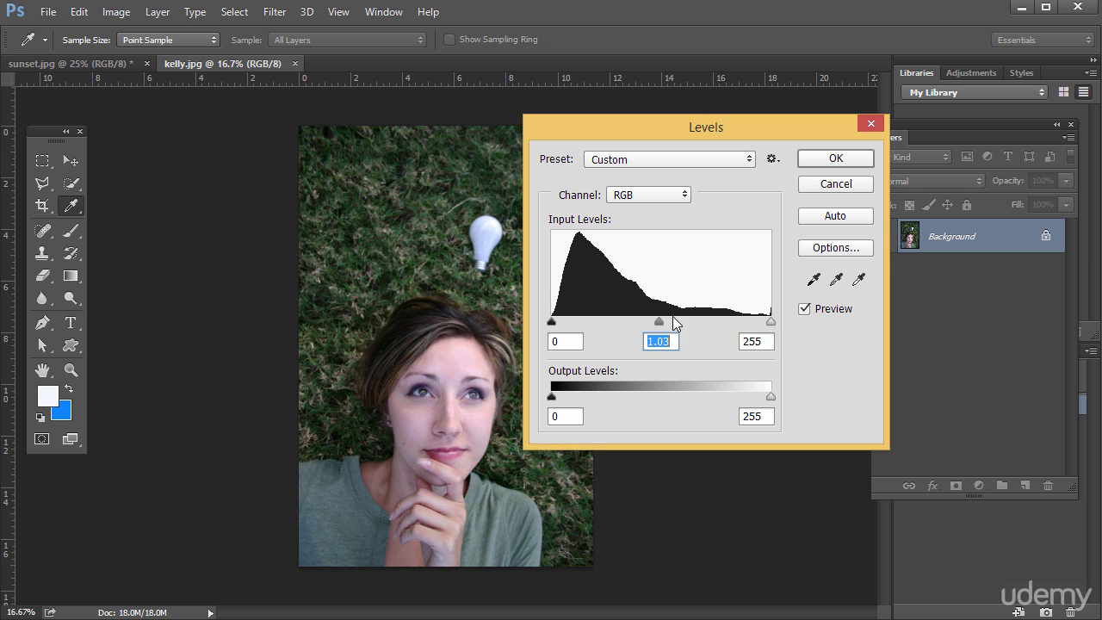
pyautogui.click(842, 184)
# Open Curves and shape the RGB curve with points at input 64, output 72 and input 161, output 155
pyautogui.click(127, 12)
pyautogui.moveTo(144, 56)
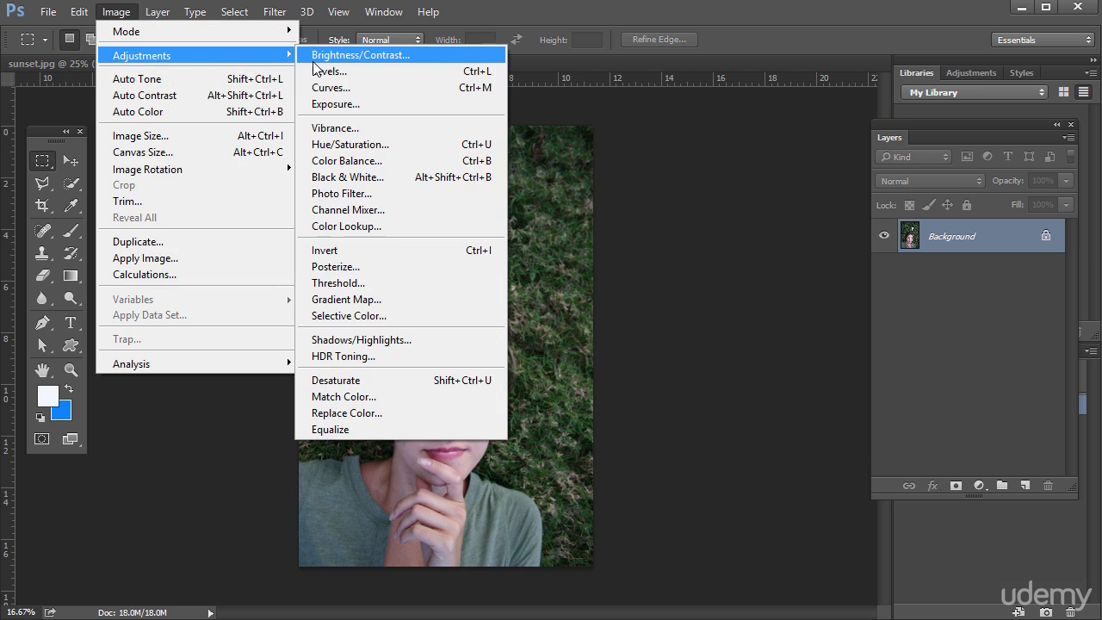
pyautogui.click(320, 81)
pyautogui.moveTo(775, 33); pyautogui.dragTo(809, 45)
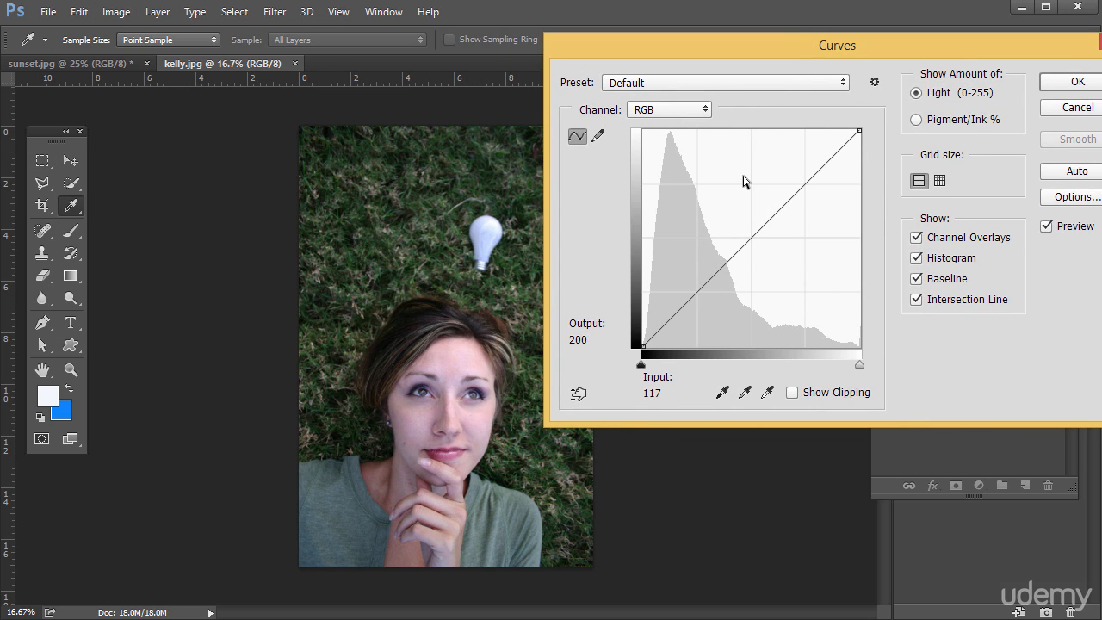
pyautogui.click(699, 286)
pyautogui.moveTo(698, 287); pyautogui.dragTo(698, 281)
pyautogui.moveTo(777, 212); pyautogui.dragTo(780, 215)
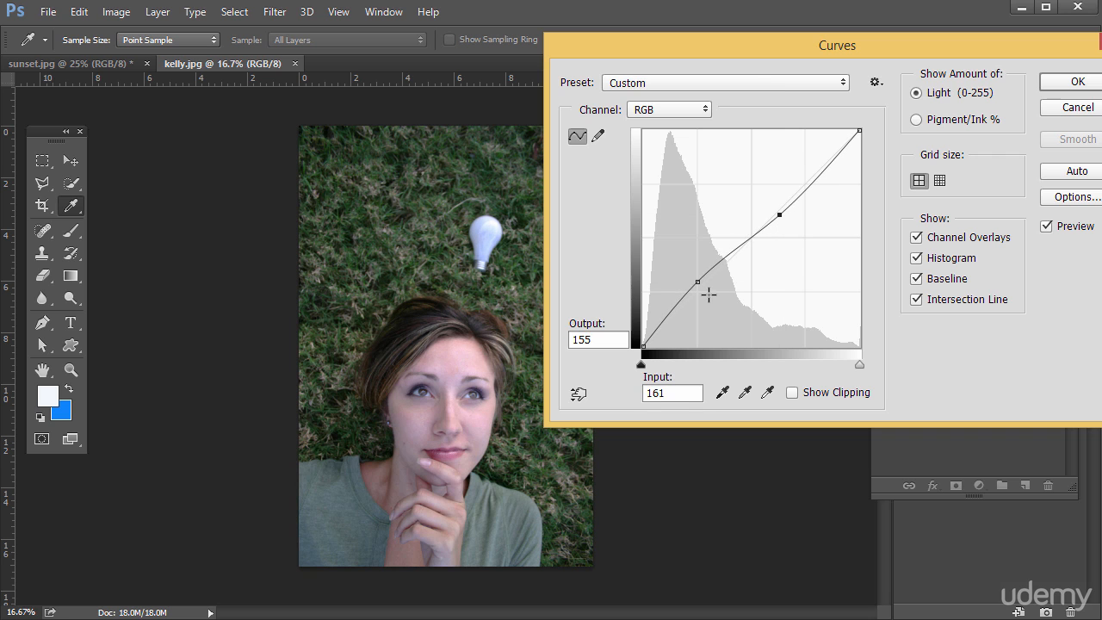
pyautogui.moveTo(698, 287); pyautogui.dragTo(698, 288)
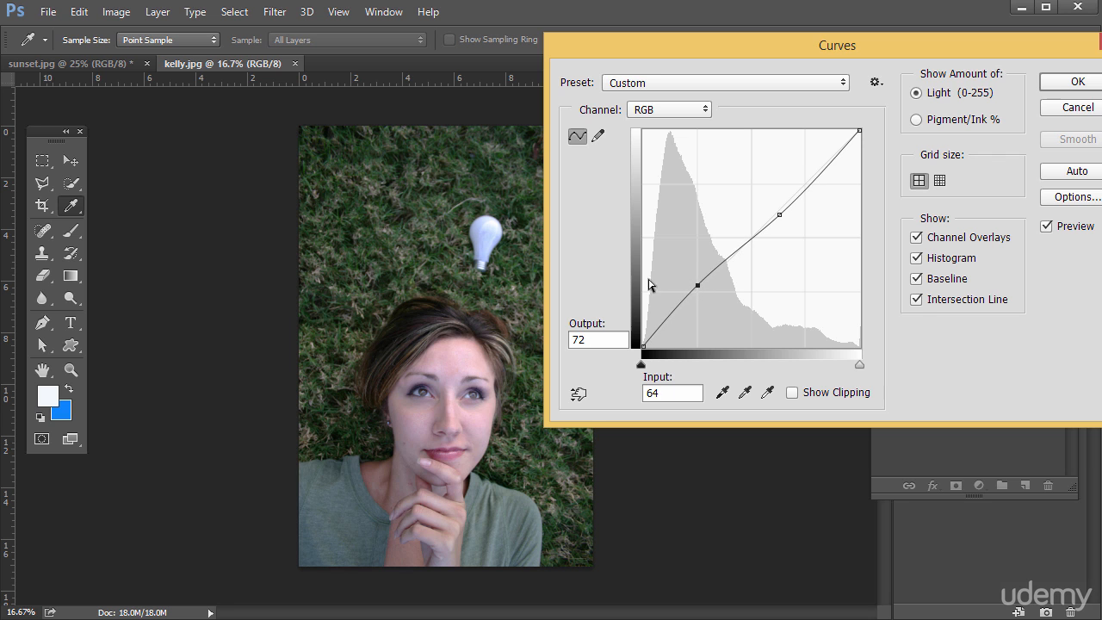
# Try on-image curve adjustment by darkening the grass beside the light bulb, and cancel the Curves adjustment
pyautogui.click(577, 394)
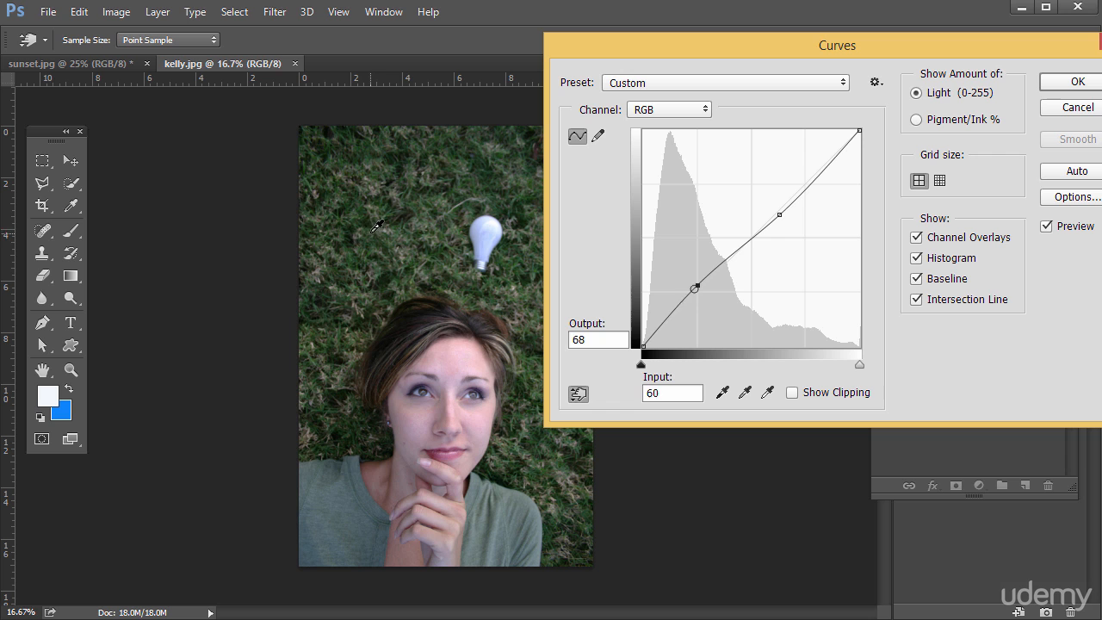
pyautogui.moveTo(376, 225)
pyautogui.mouseDown()
pyautogui.moveTo(387, 246)
pyautogui.moveTo(401, 180)
pyautogui.moveTo(394, 218)
pyautogui.mouseUp()
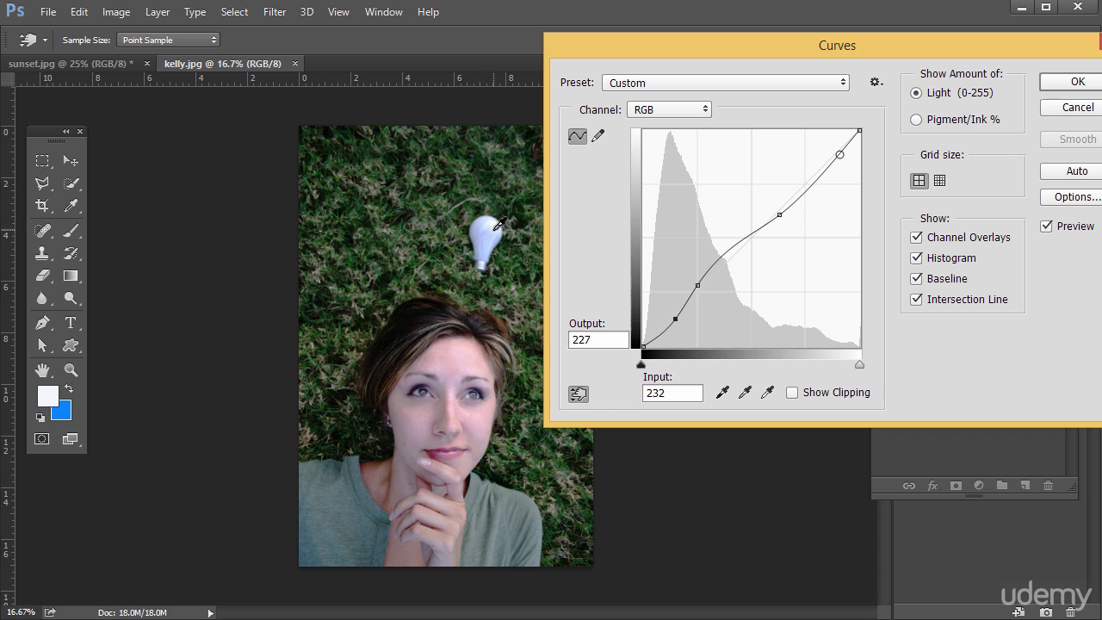
pyautogui.moveTo(499, 215); pyautogui.dragTo(1070, 109)
pyautogui.click(1059, 107)
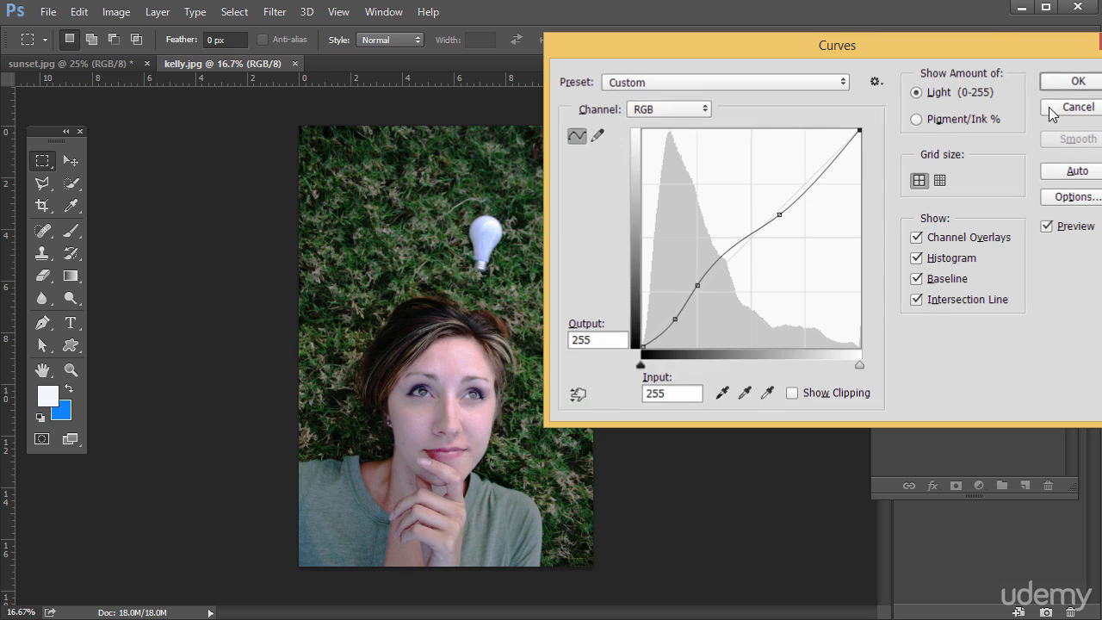
# Switch to sunset.jpg, add a Curves adjustment layer, and move its properties off the main part of the picture
pyautogui.click(90, 66)
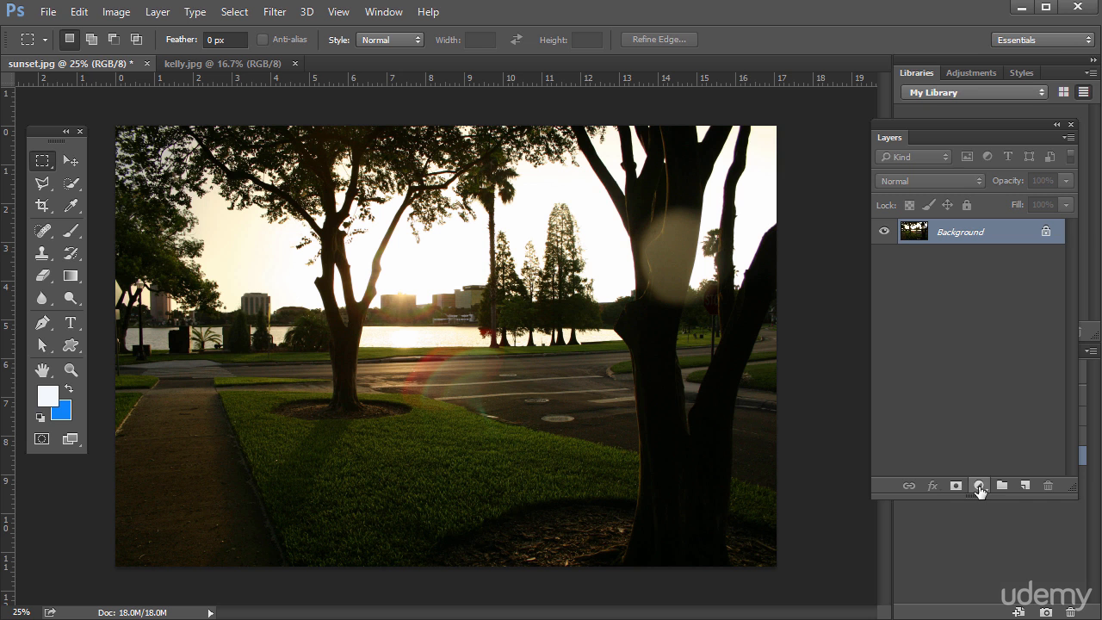
pyautogui.click(980, 486)
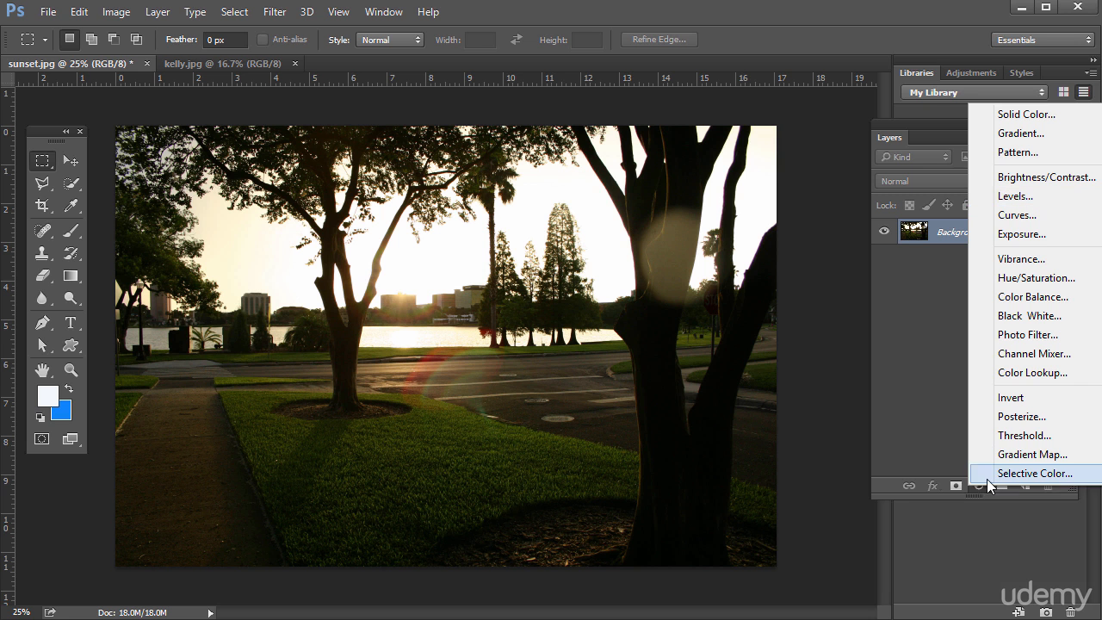
pyautogui.click(1019, 215)
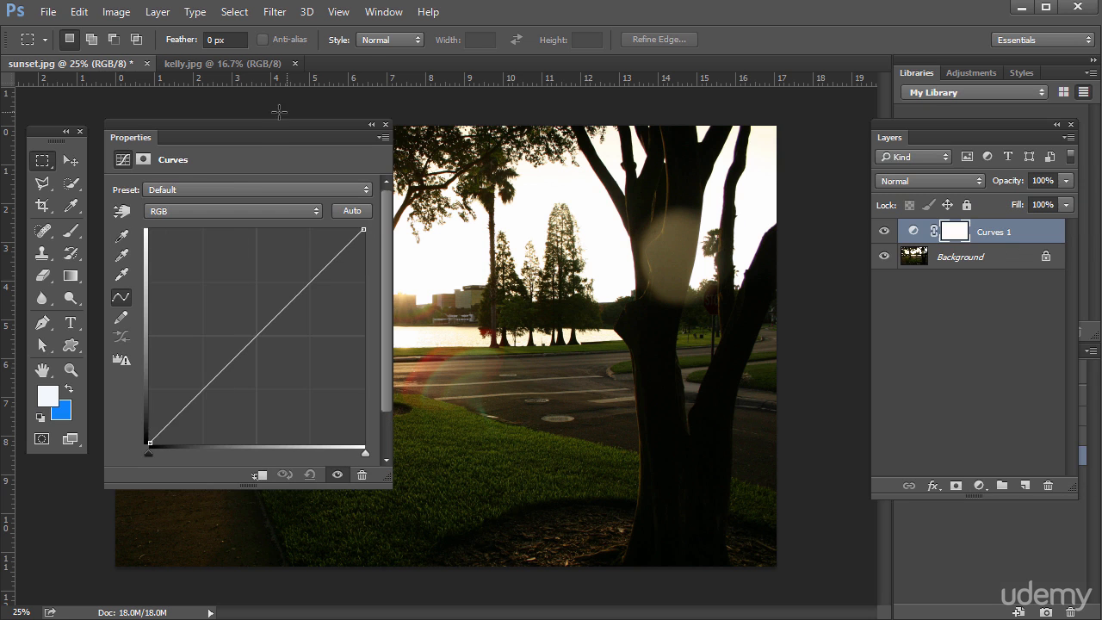
pyautogui.moveTo(264, 142); pyautogui.dragTo(326, 143)
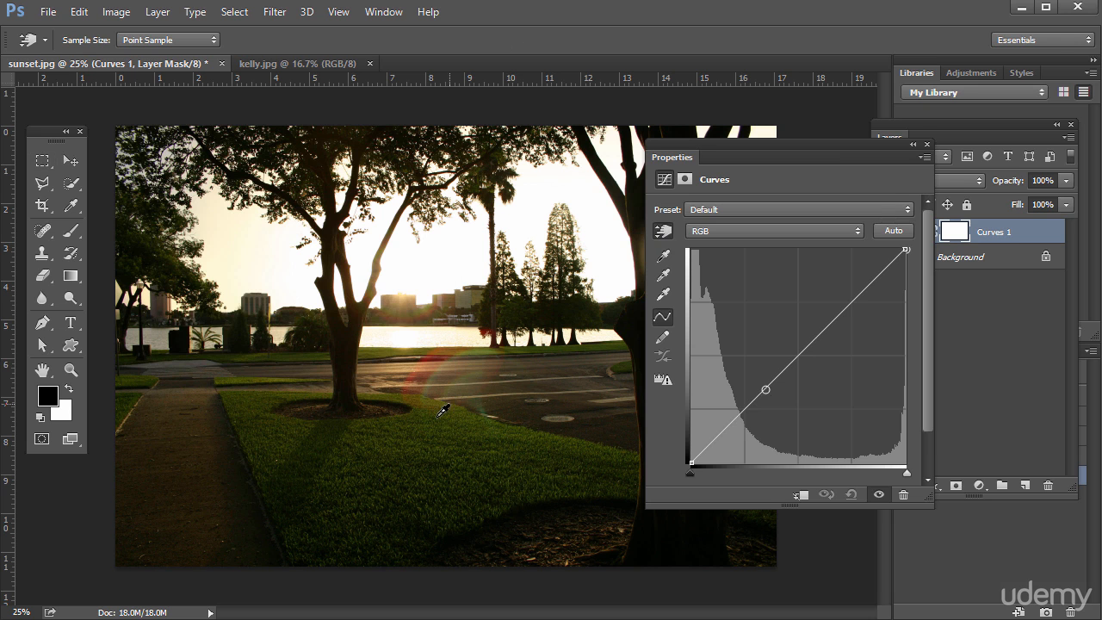
# Brighten the grass and darken the sky directly on the sunset image with the on-image curve adjustment
pyautogui.moveTo(420, 432); pyautogui.dragTo(416, 389)
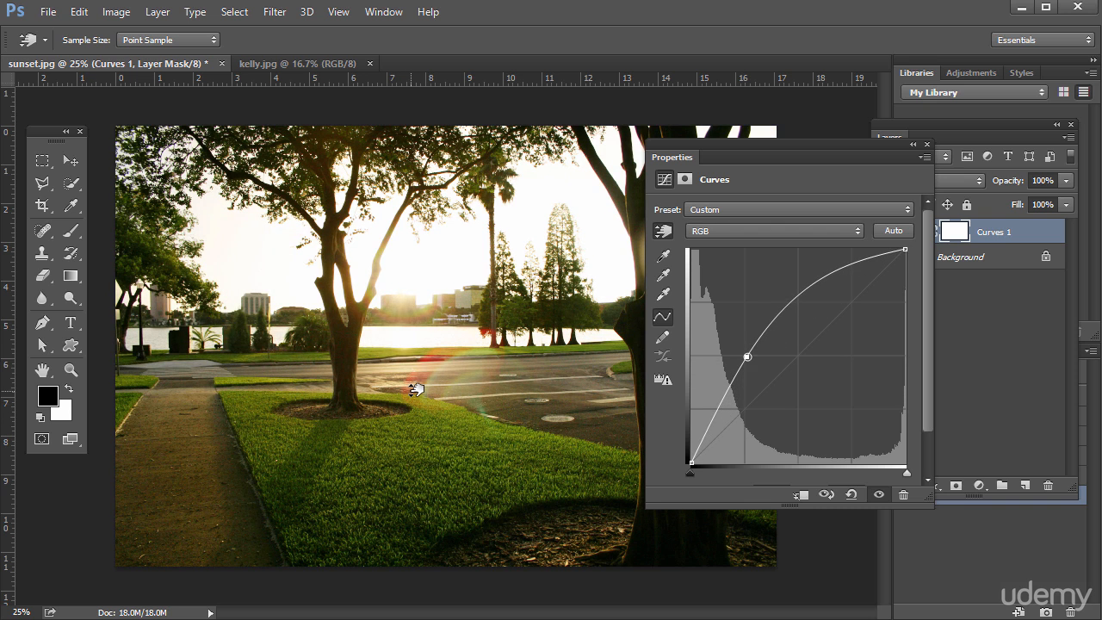
pyautogui.click(425, 272)
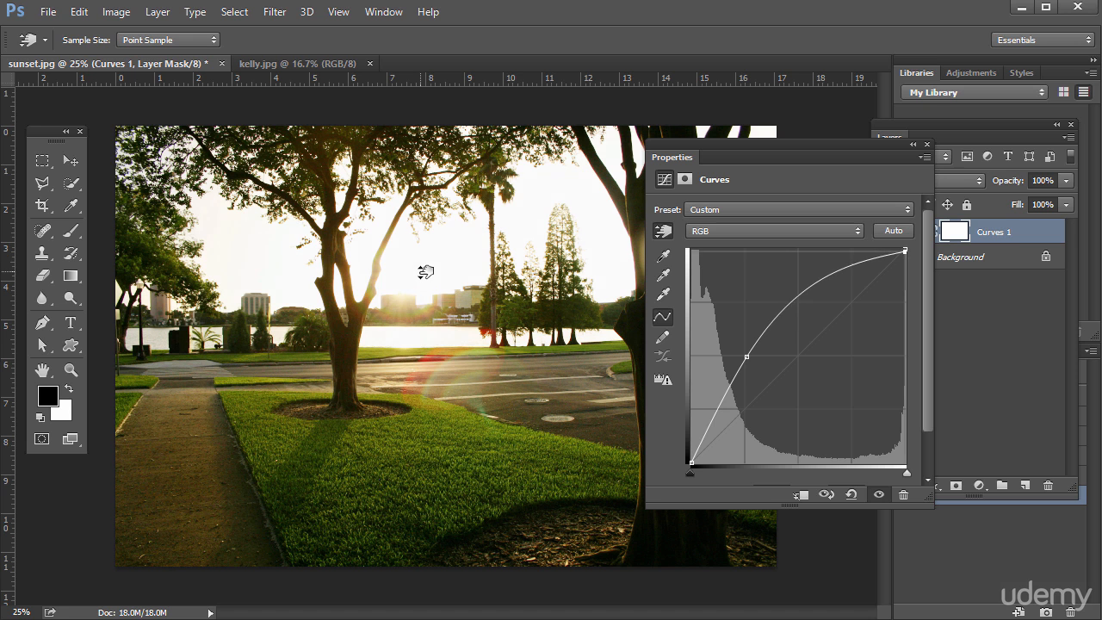
pyautogui.moveTo(425, 272)
pyautogui.mouseDown()
pyautogui.moveTo(422, 310)
pyautogui.moveTo(435, 289)
pyautogui.mouseUp()
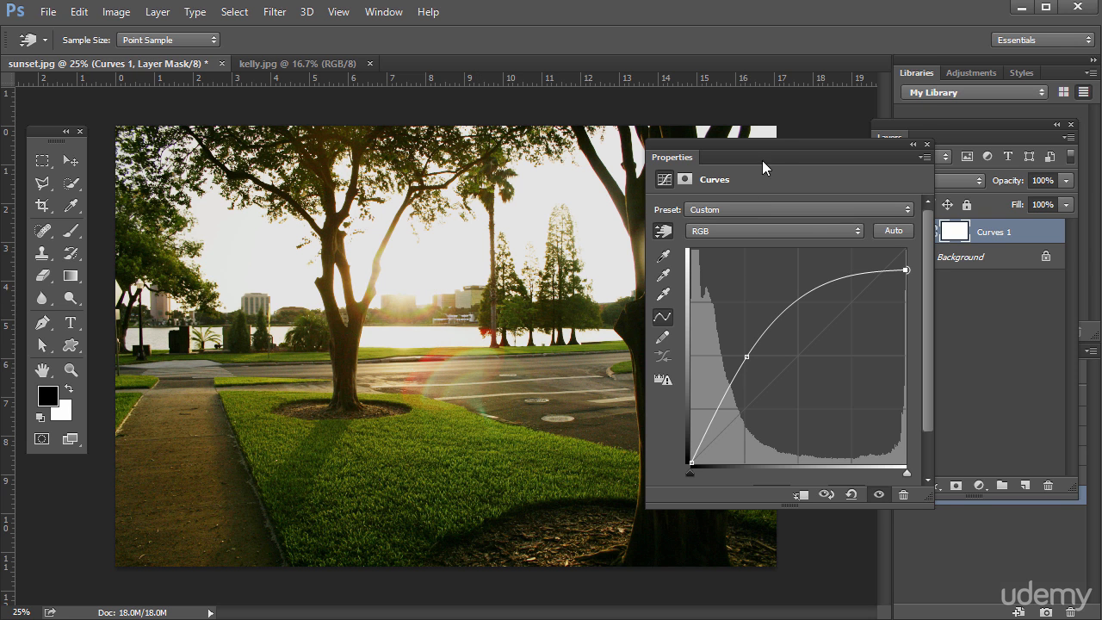
# Move the curve properties clear of the layer list and compare the sunset with the Curves 1 layer hidden and shown
pyautogui.moveTo(775, 151); pyautogui.dragTo(710, 142)
pyautogui.click(884, 232)
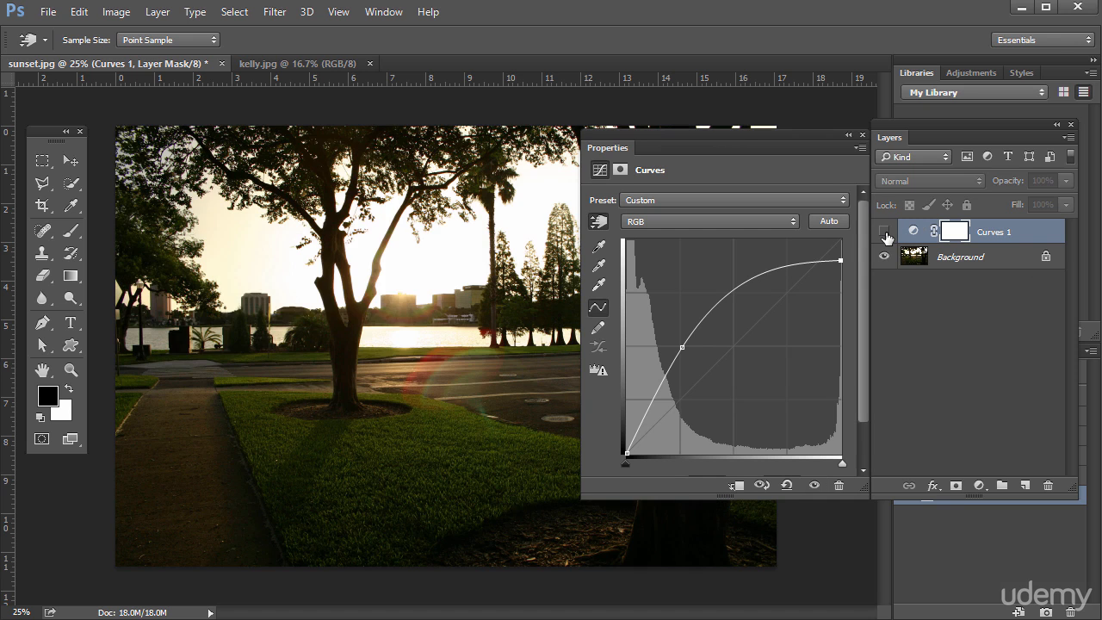
pyautogui.click(884, 232)
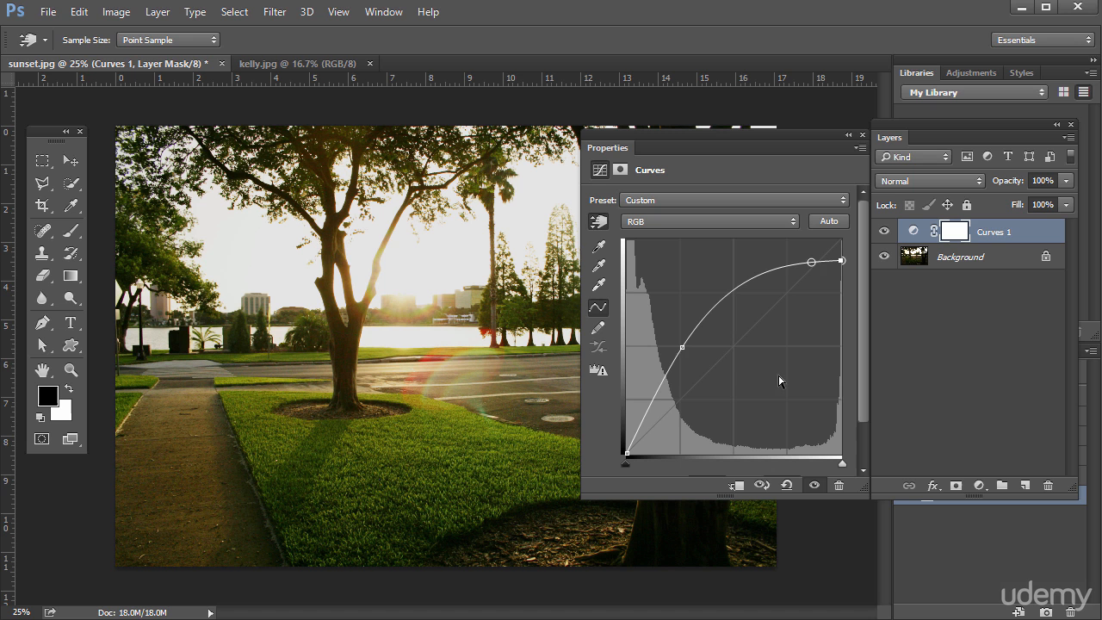
# Refine the RGB curve by moving its midtone point toward the shadows and fine-tuning the walkway, sky and grass tones on the image
pyautogui.moveTo(687, 347); pyautogui.dragTo(663, 374)
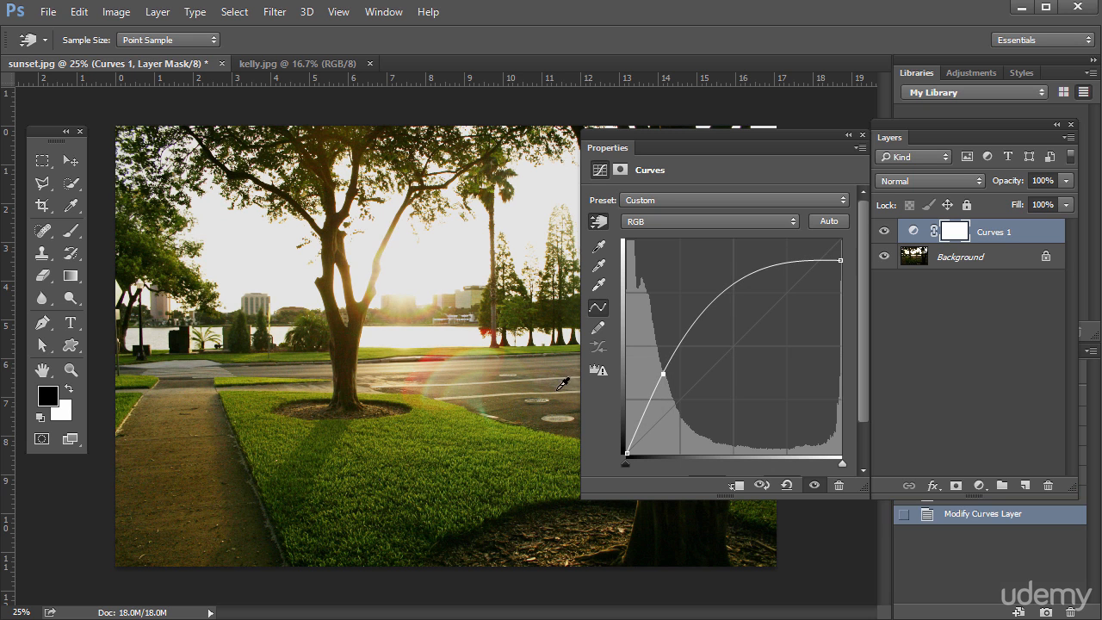
pyautogui.click(199, 477)
pyautogui.moveTo(204, 473); pyautogui.dragTo(199, 467)
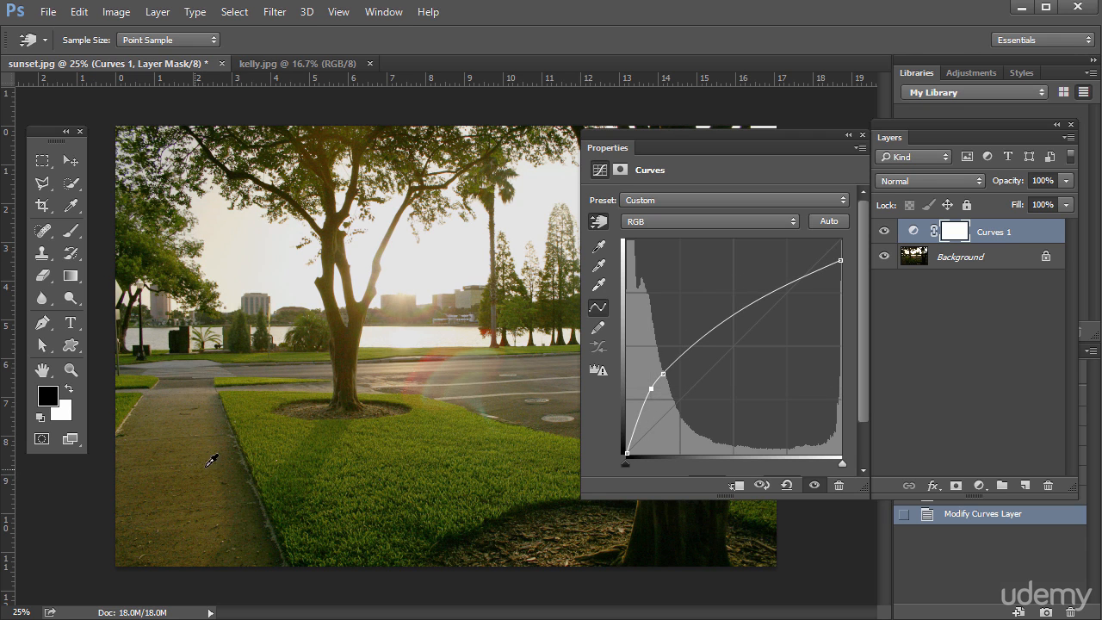
pyautogui.moveTo(241, 266); pyautogui.dragTo(240, 257)
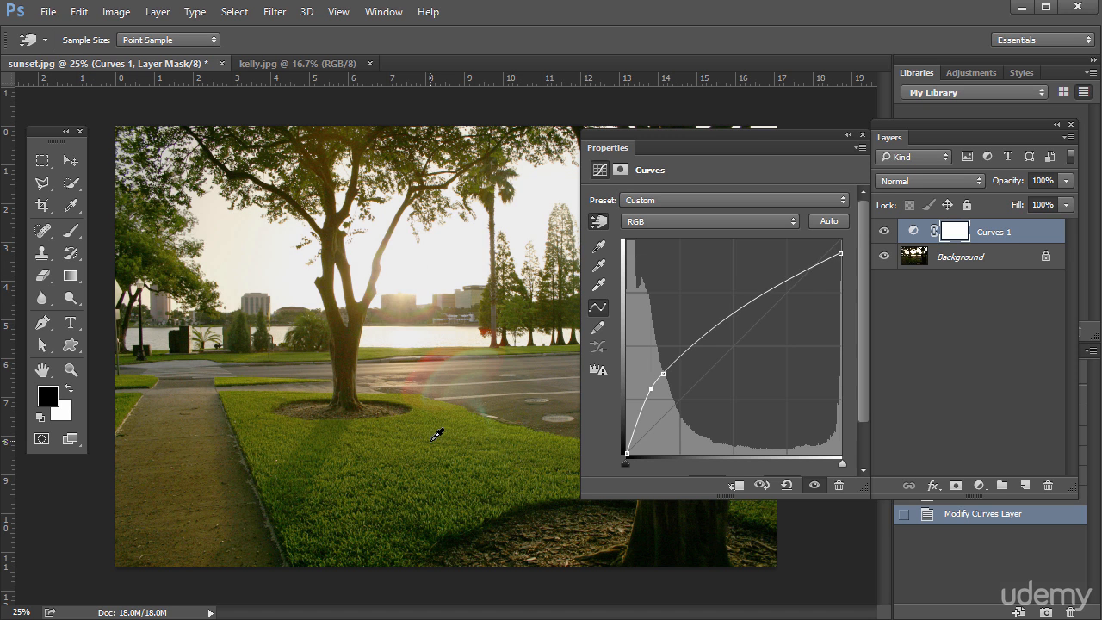
pyautogui.moveTo(437, 438); pyautogui.dragTo(428, 445)
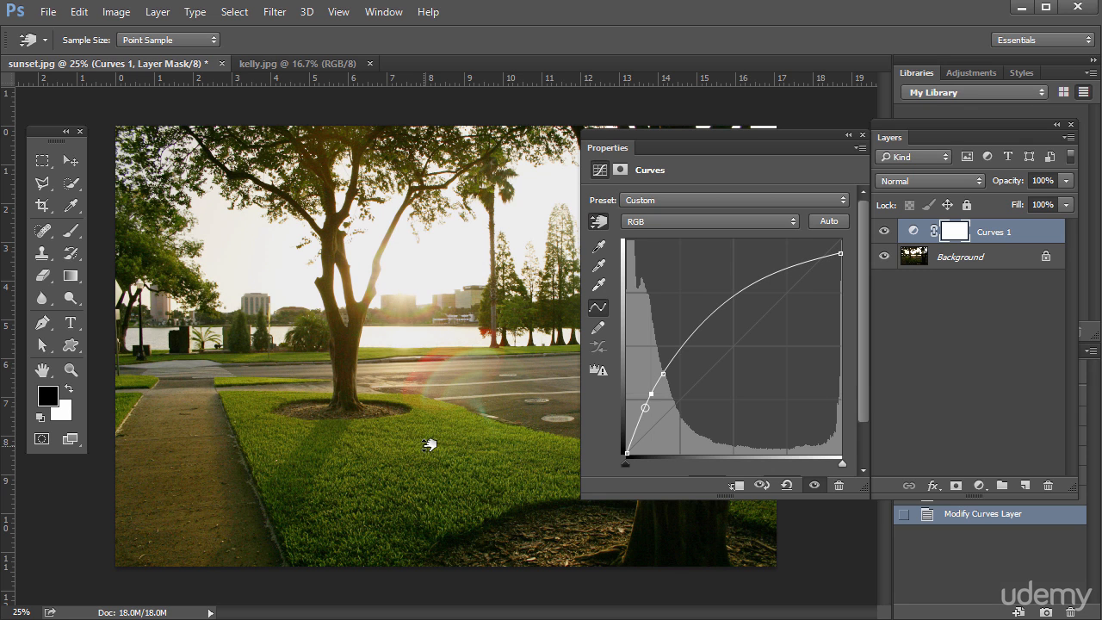
# Redraw the curve freehand with the pencil from the shadows to the highlights, and convert it back to editable points
pyautogui.click(599, 330)
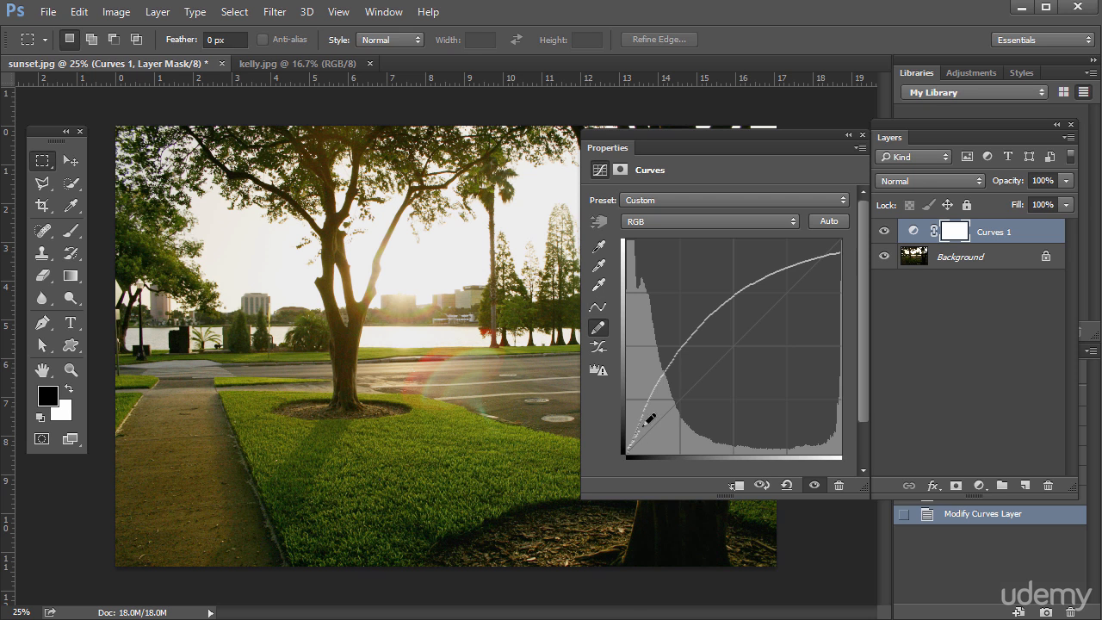
pyautogui.moveTo(650, 419)
pyautogui.mouseDown()
pyautogui.moveTo(751, 310)
pyautogui.moveTo(859, 232)
pyautogui.mouseUp()
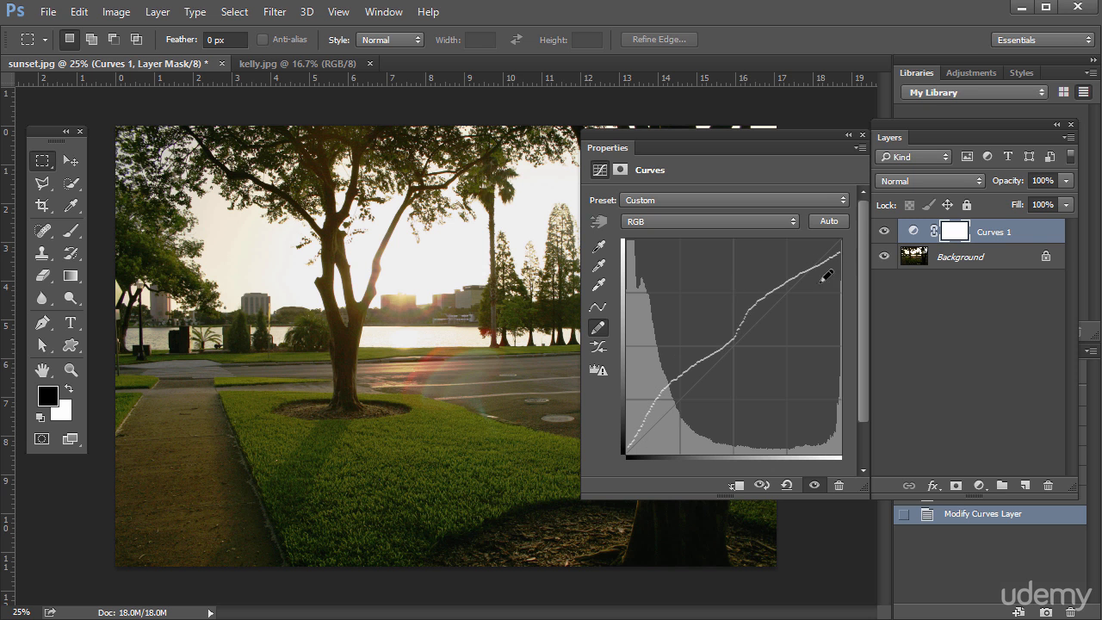
pyautogui.click(599, 310)
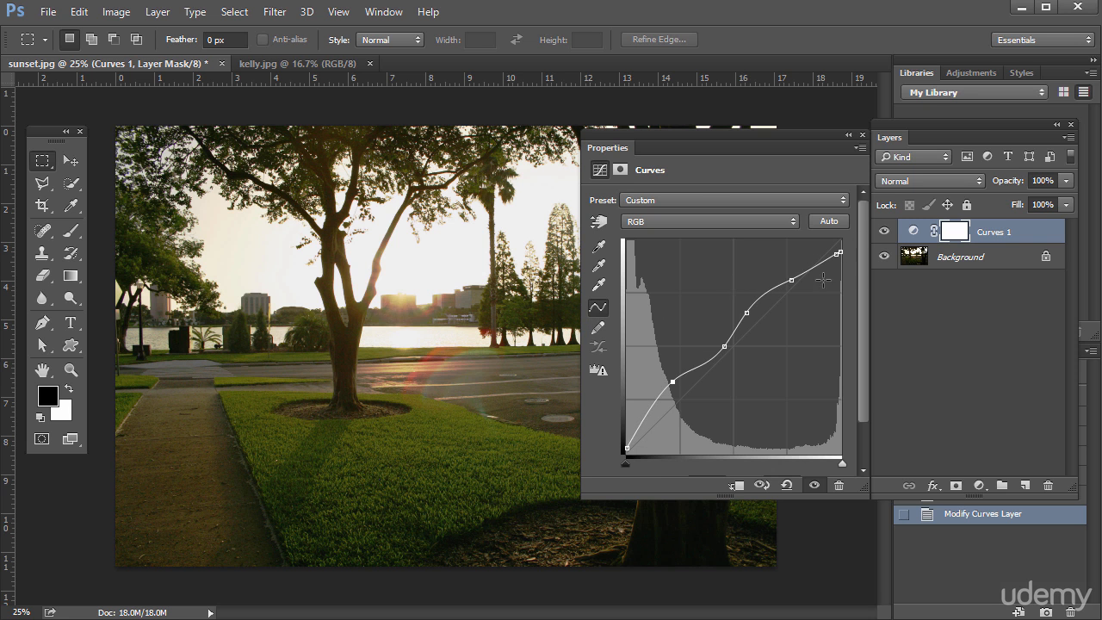
# Try slightly lower shadow and midtone points on the converted curve, and reset the Curves 1 adjustment to its default
pyautogui.moveTo(671, 379); pyautogui.dragTo(674, 389)
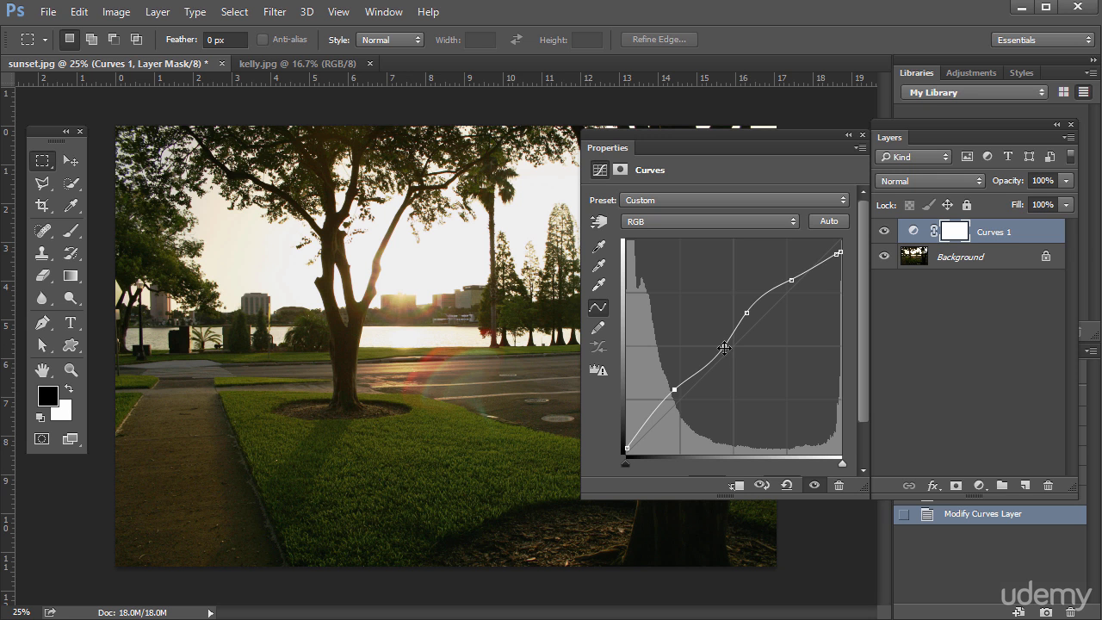
pyautogui.moveTo(723, 348); pyautogui.dragTo(715, 351)
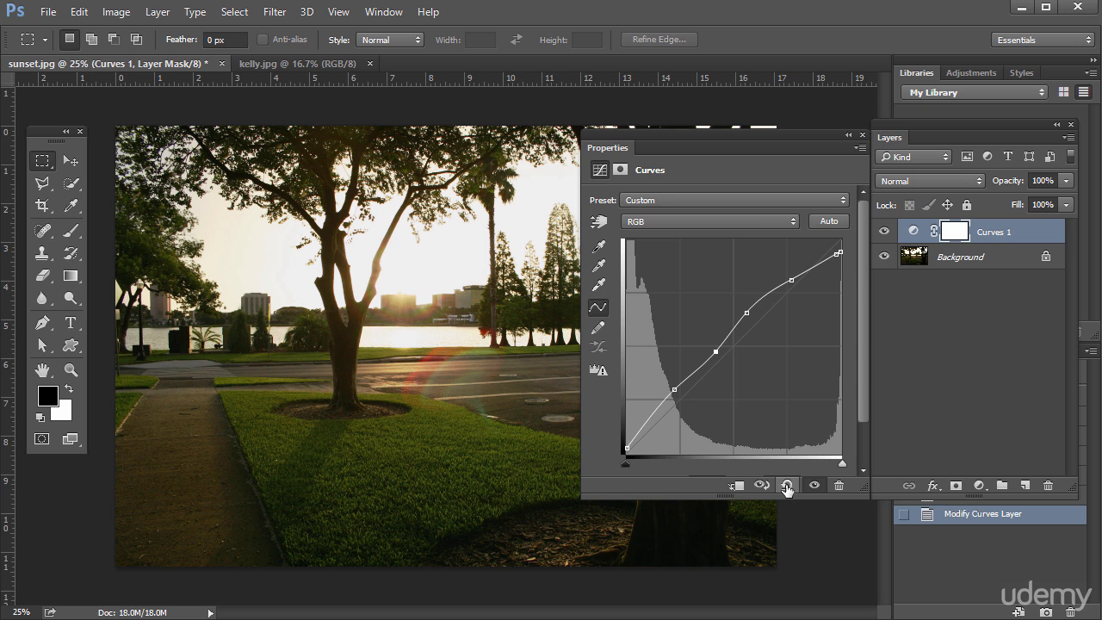
pyautogui.click(786, 486)
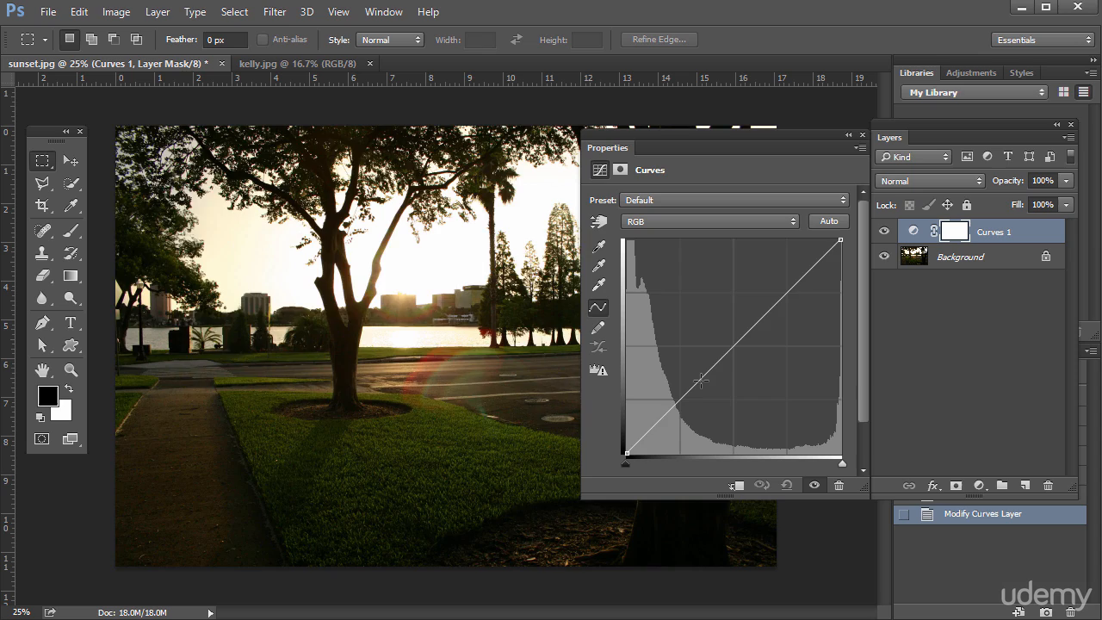
# Try an extreme RGB curve with widely spread points for a psychedelic color effect, and reset the curve to its default
pyautogui.moveTo(706, 359); pyautogui.dragTo(672, 297)
pyautogui.moveTo(749, 258); pyautogui.dragTo(736, 376)
pyautogui.moveTo(800, 334); pyautogui.dragTo(801, 291)
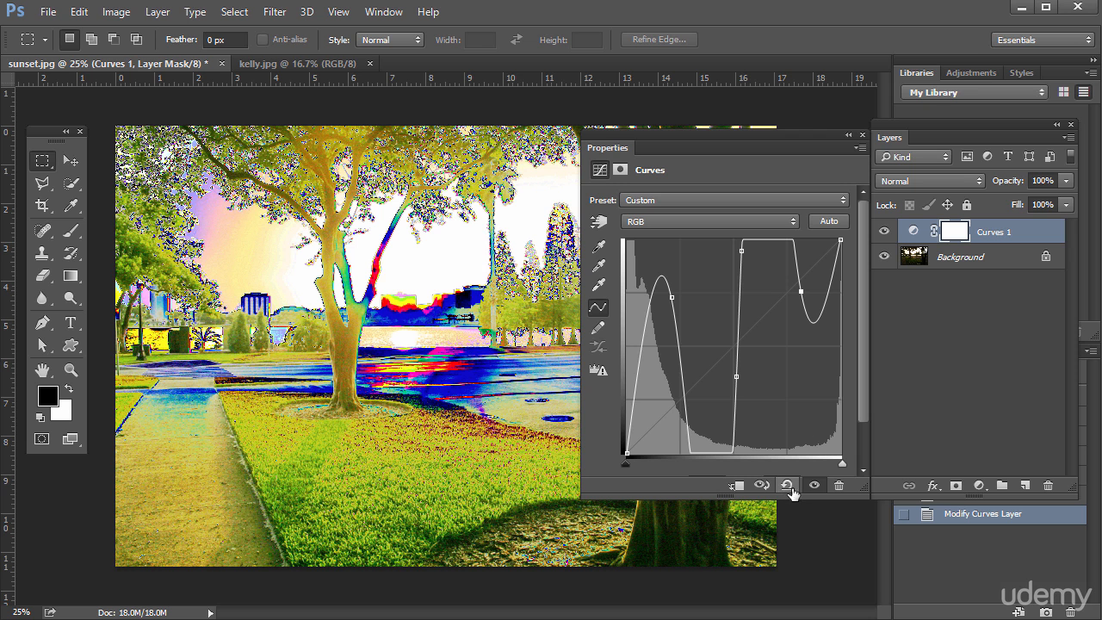
pyautogui.moveTo(825, 293); pyautogui.dragTo(820, 274)
pyautogui.click(786, 487)
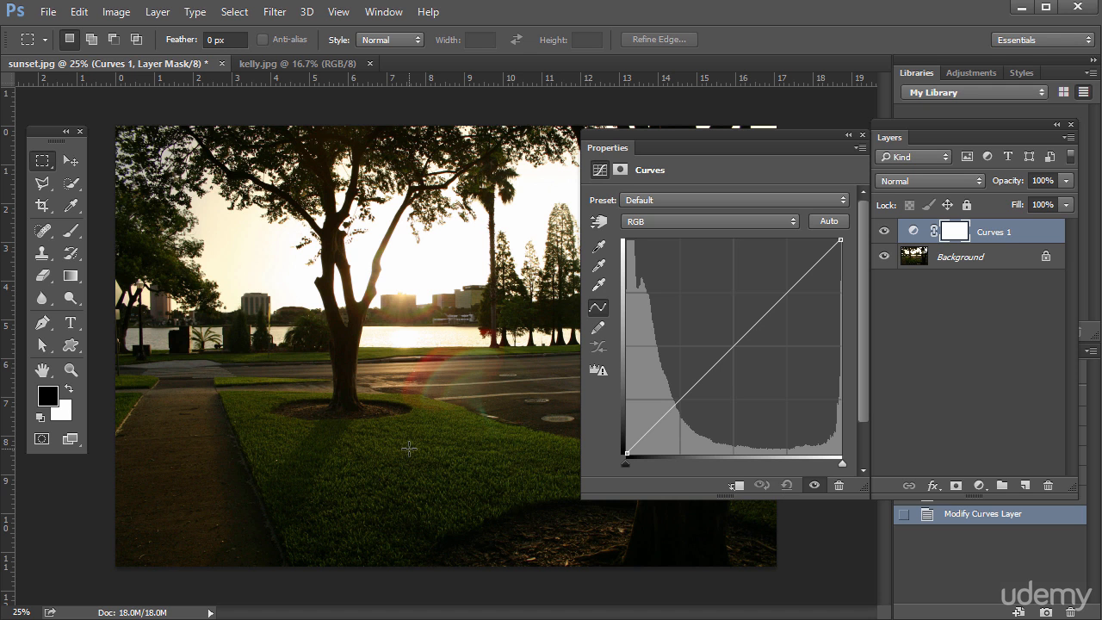
# Use on-image curve adjustment on Curves 1 to brighten the sunset's grass strongly and darken its sky
pyautogui.click(598, 224)
pyautogui.moveTo(448, 443); pyautogui.dragTo(448, 410)
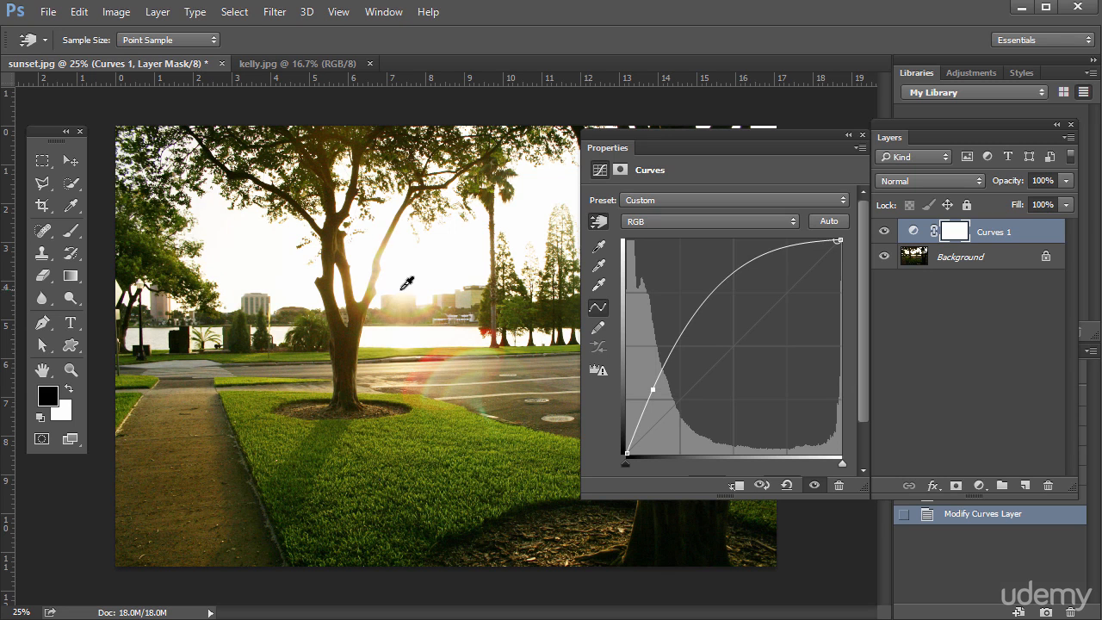
pyautogui.moveTo(425, 271); pyautogui.dragTo(496, 441)
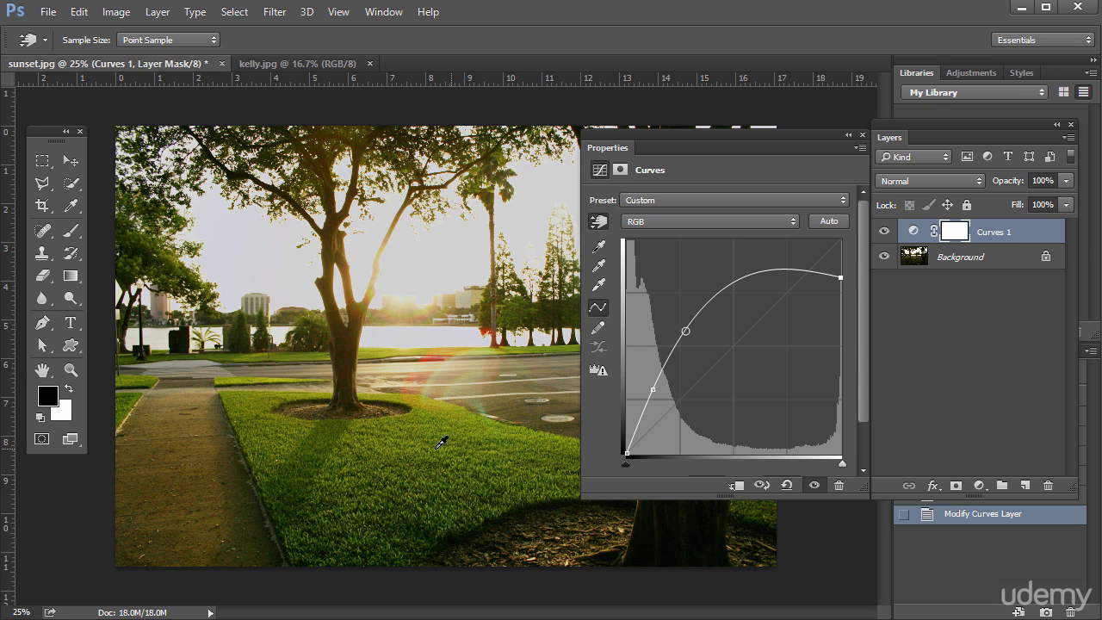
pyautogui.keyDown('ctrl'); pyautogui.click(292, 352); pyautogui.keyUp('ctrl')
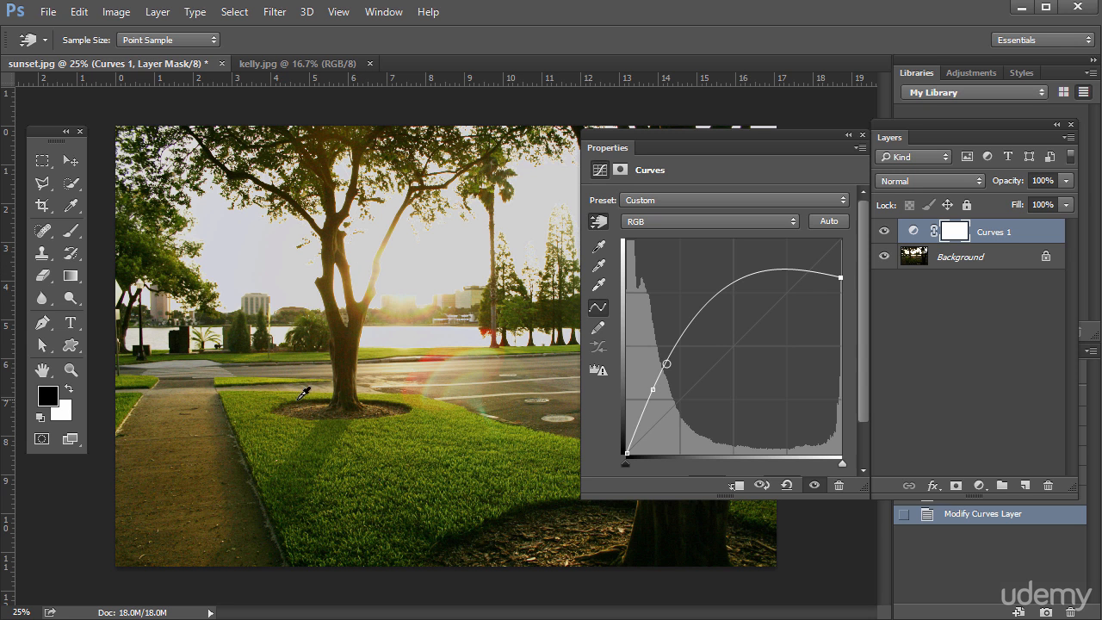